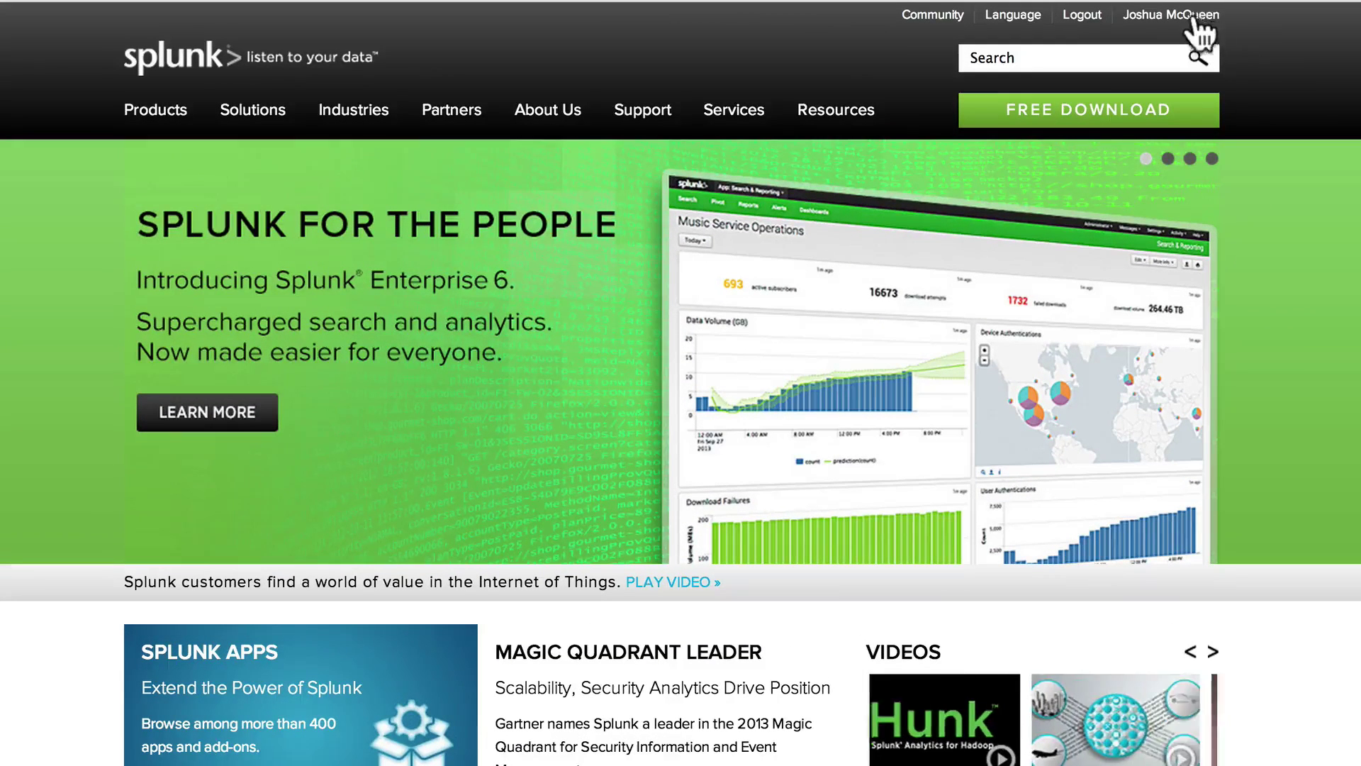
- Open the Download Splunk Enterprise page and scroll to the Linux 64-bit installer row
click(1029, 117)
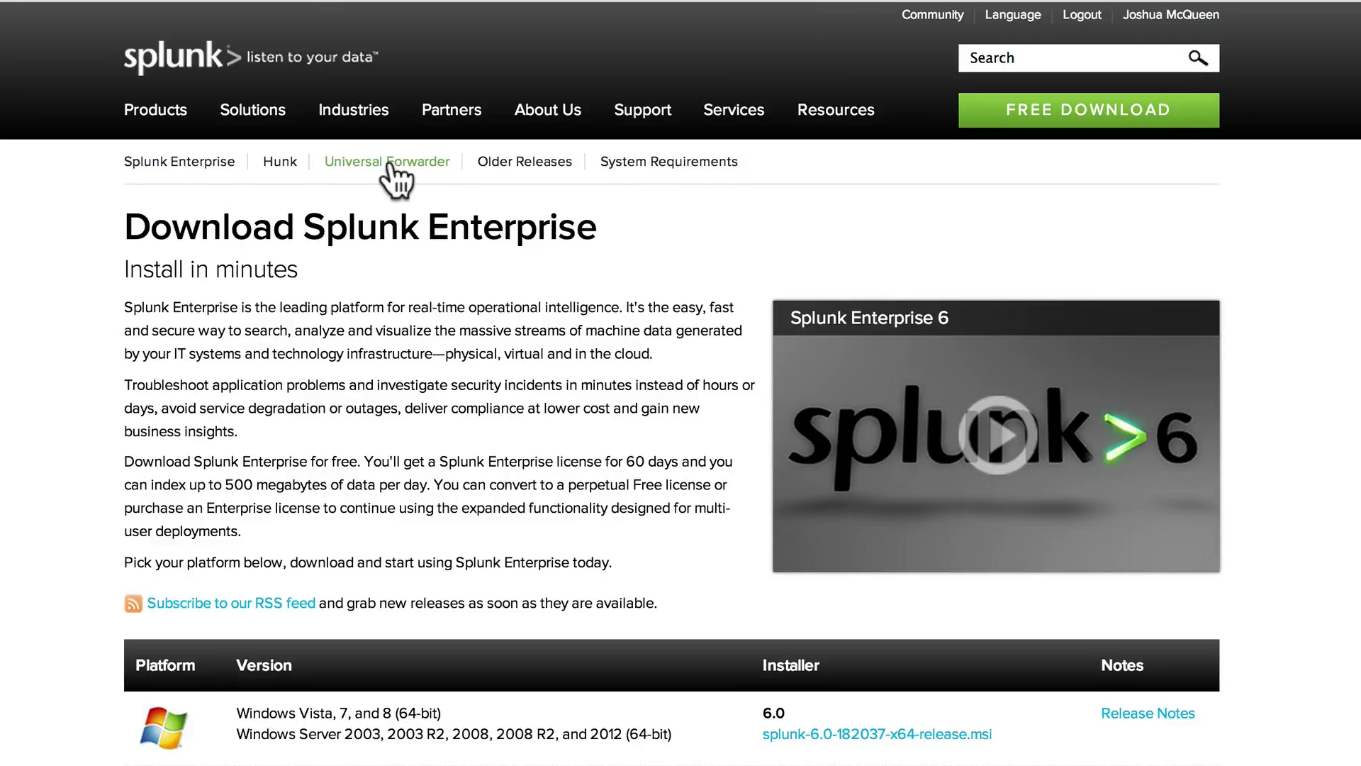
drag(127, 213, 225, 445)
click(327, 462)
scroll(326, 465, down, 7)
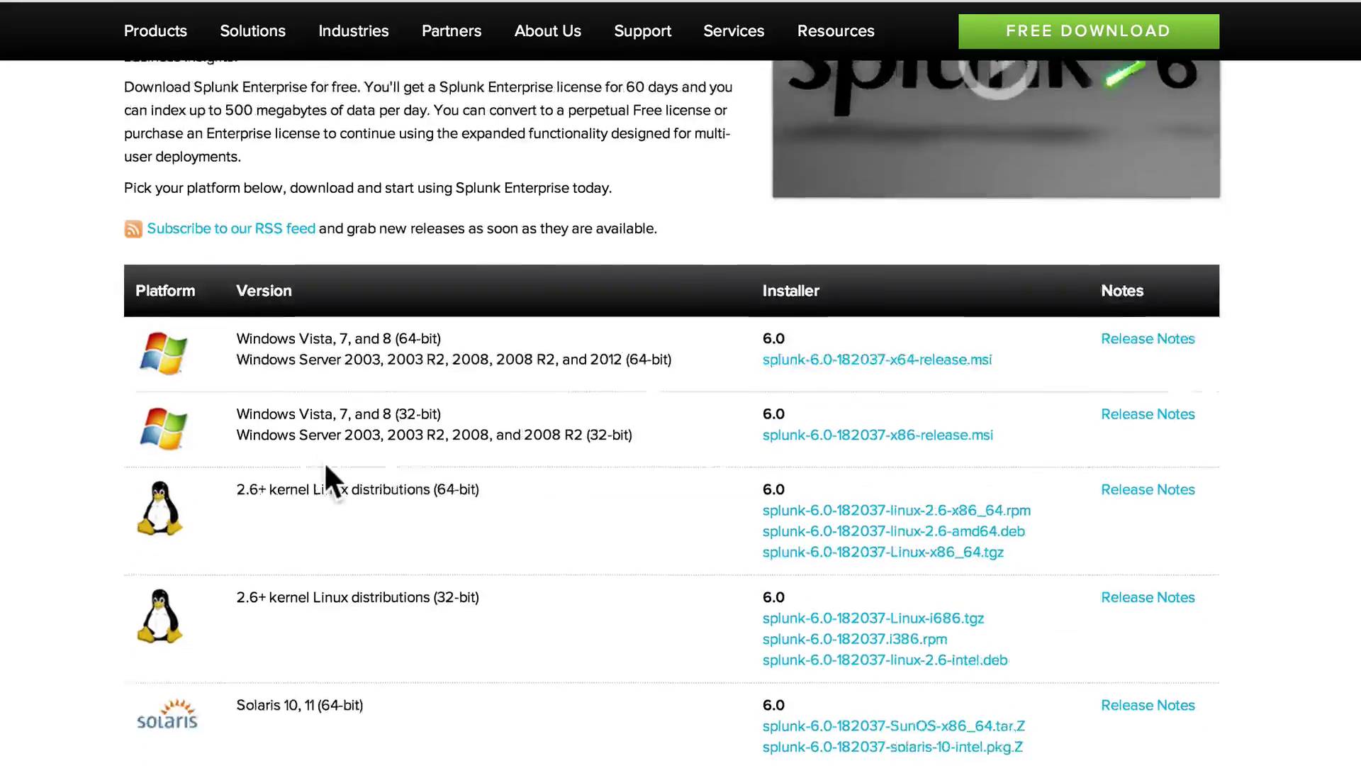
scroll(326, 466, down, 1)
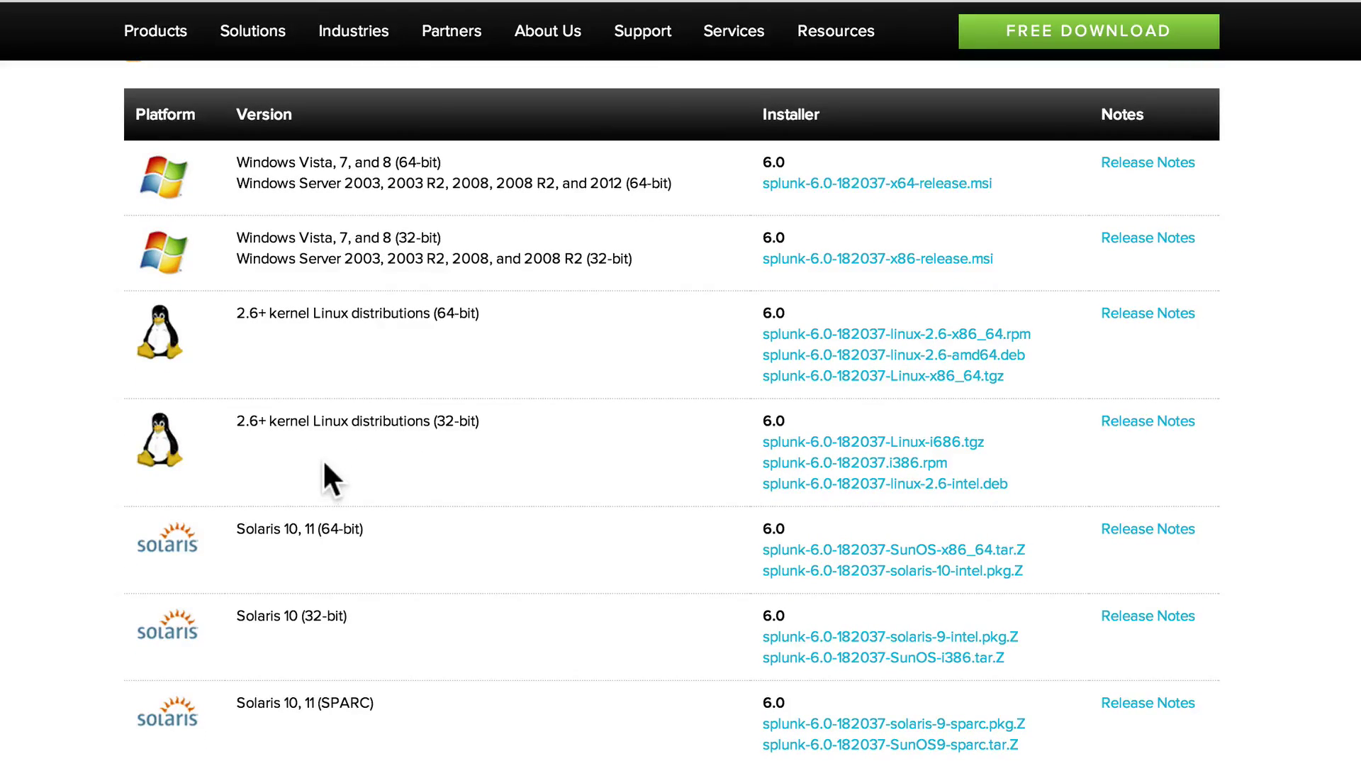
drag(309, 465, 204, 313)
click(334, 455)
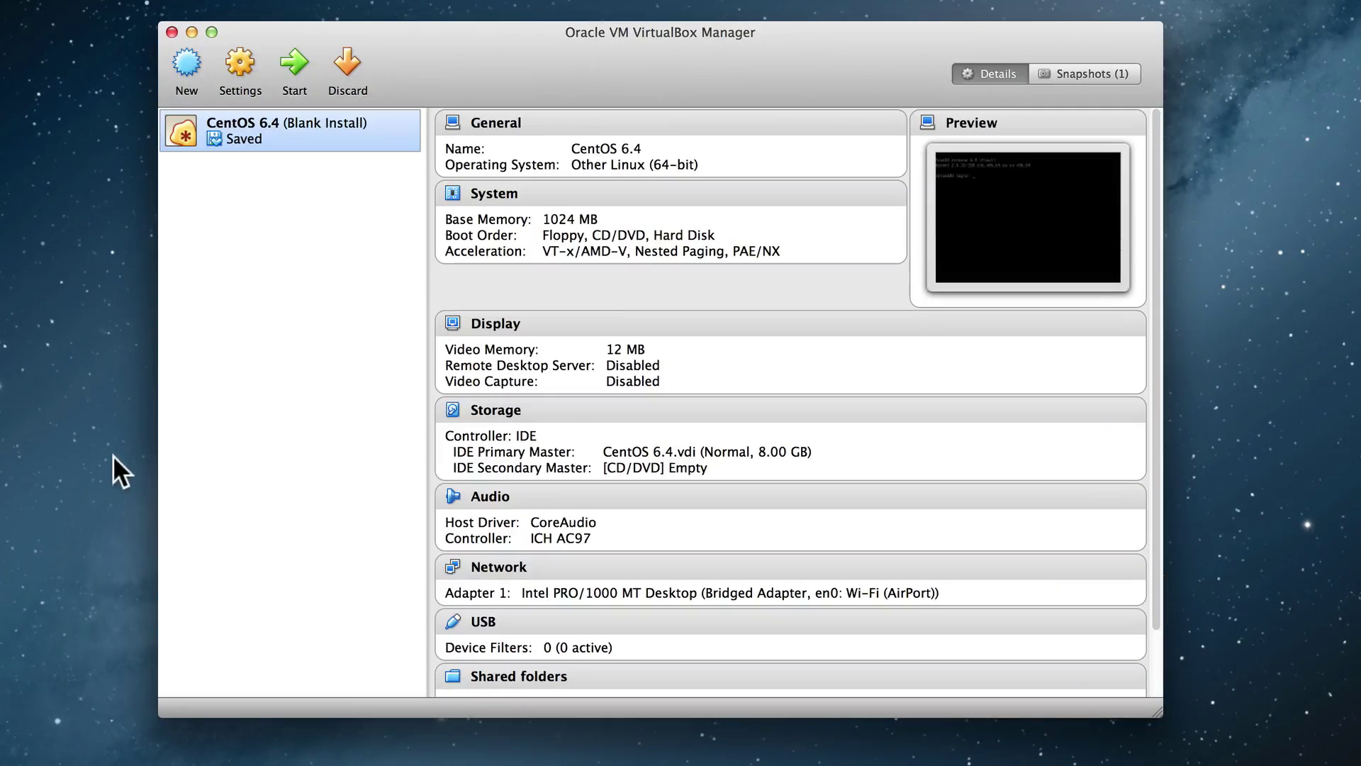
- Start the saved CentOS 6.4 virtual machine in VirtualBox
click(254, 292)
click(317, 132)
click(296, 62)
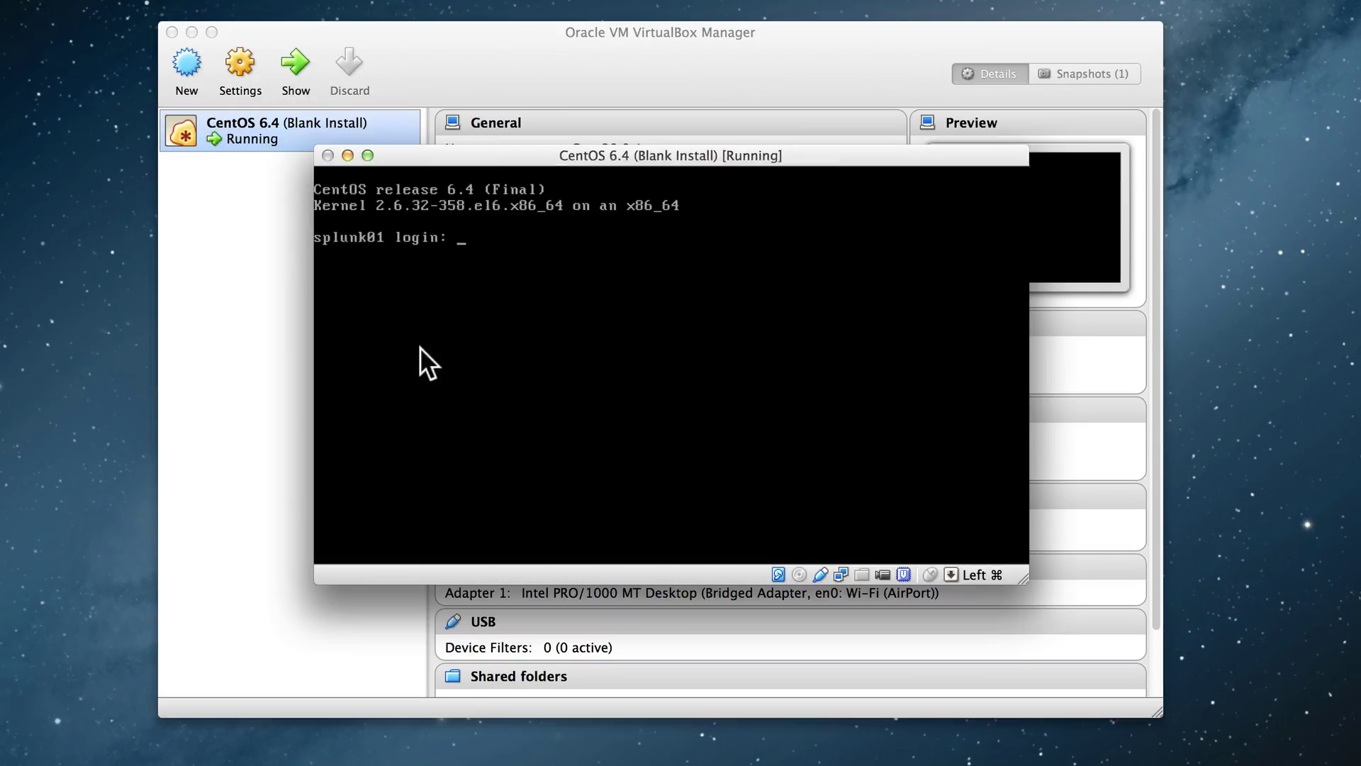
- Log in to the console as root and run ifconfig to show 192.168.0.10
click(419, 347)
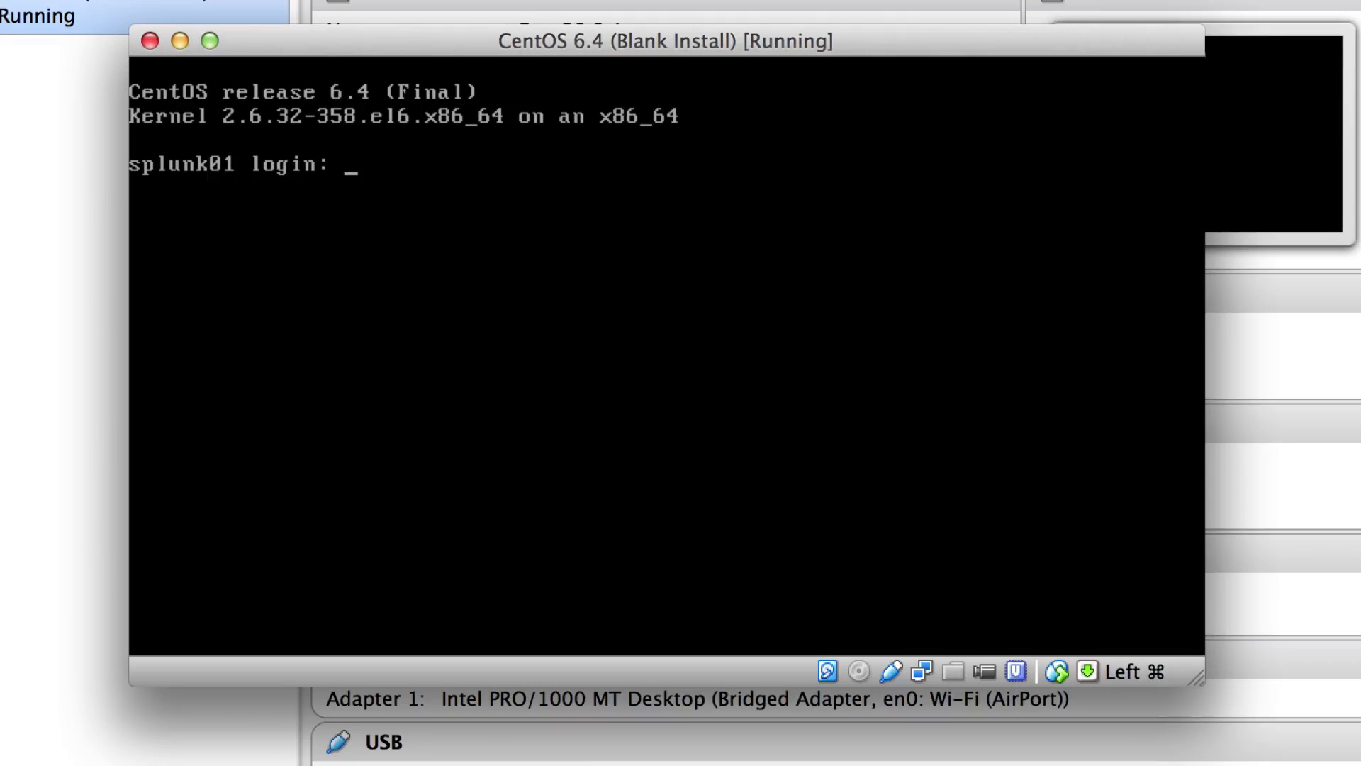
text(root)
key(Return)
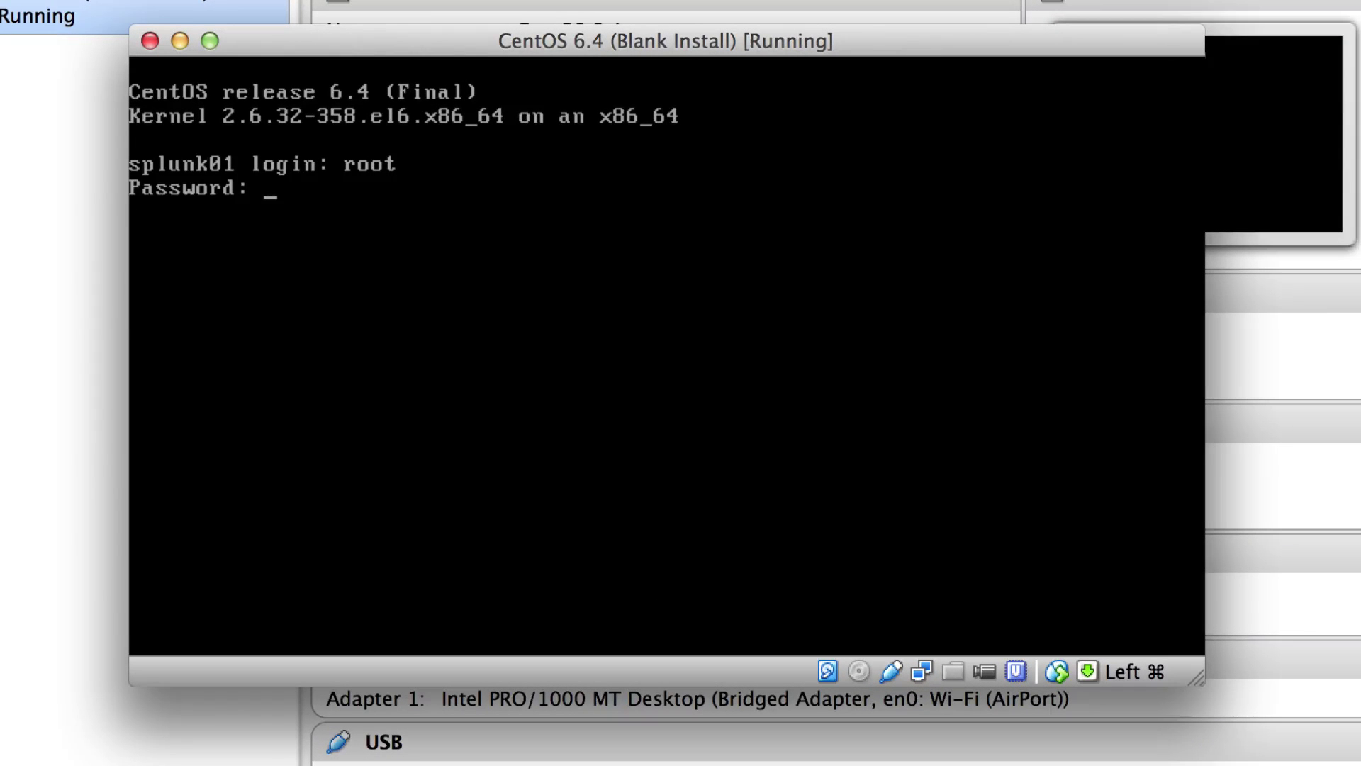
key(Return)
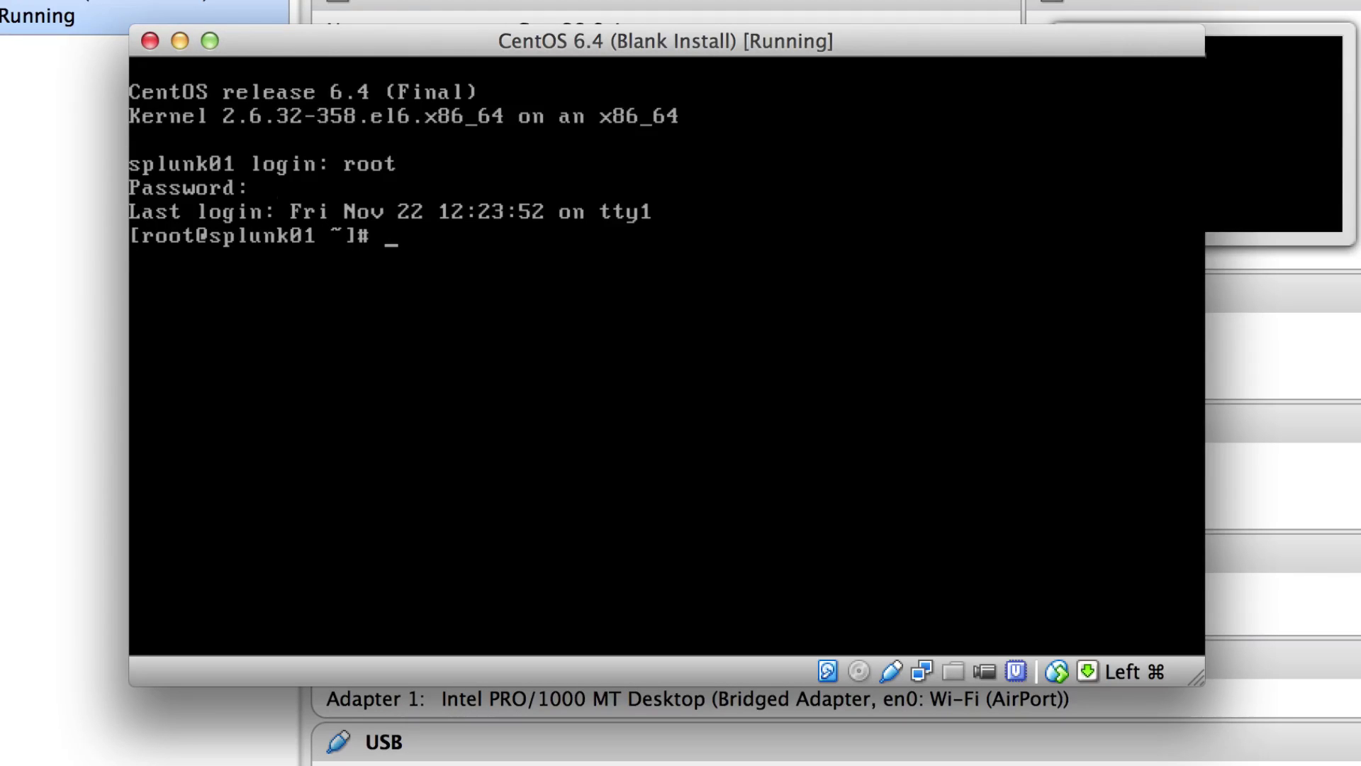
text(ifconfig)
key(Return)
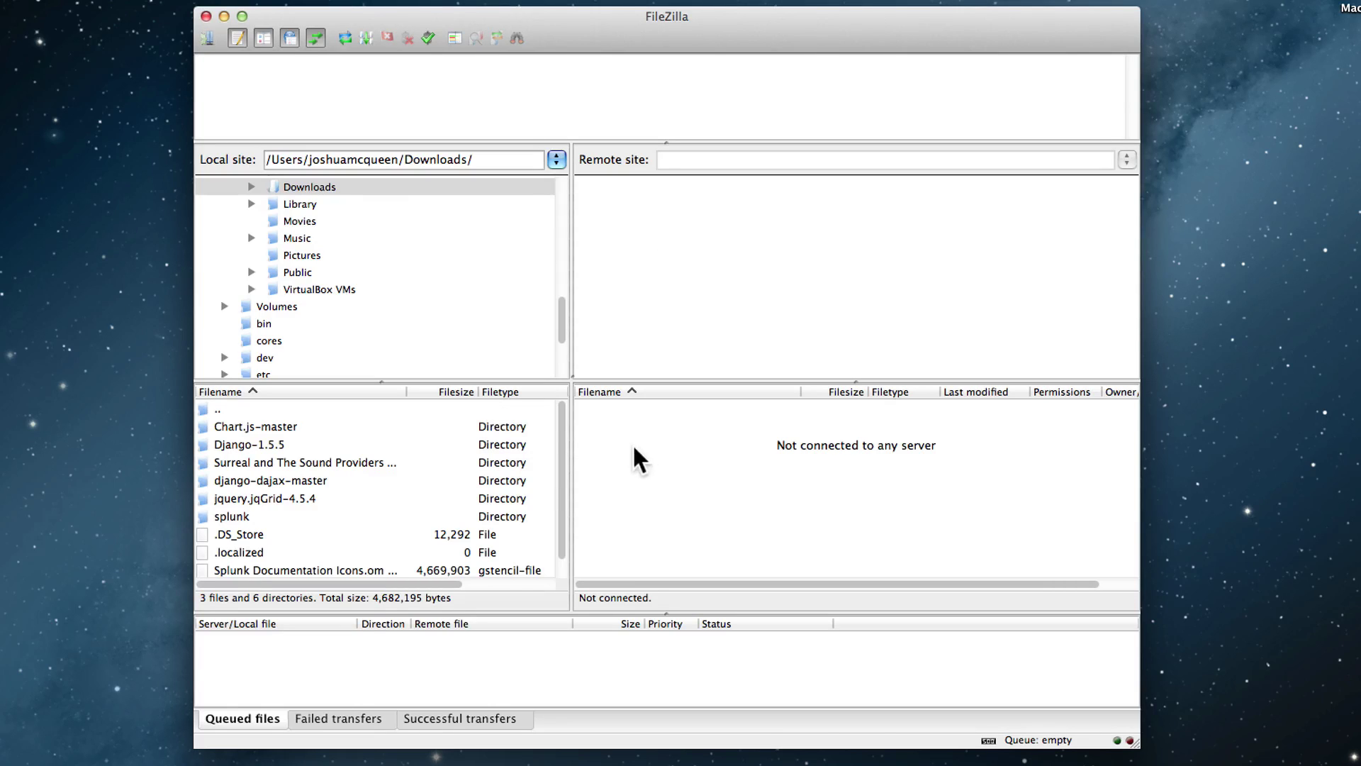
- Create a new site 'splunk01 (root)' under Splunk VMs with host 192.168.0.10
click(207, 39)
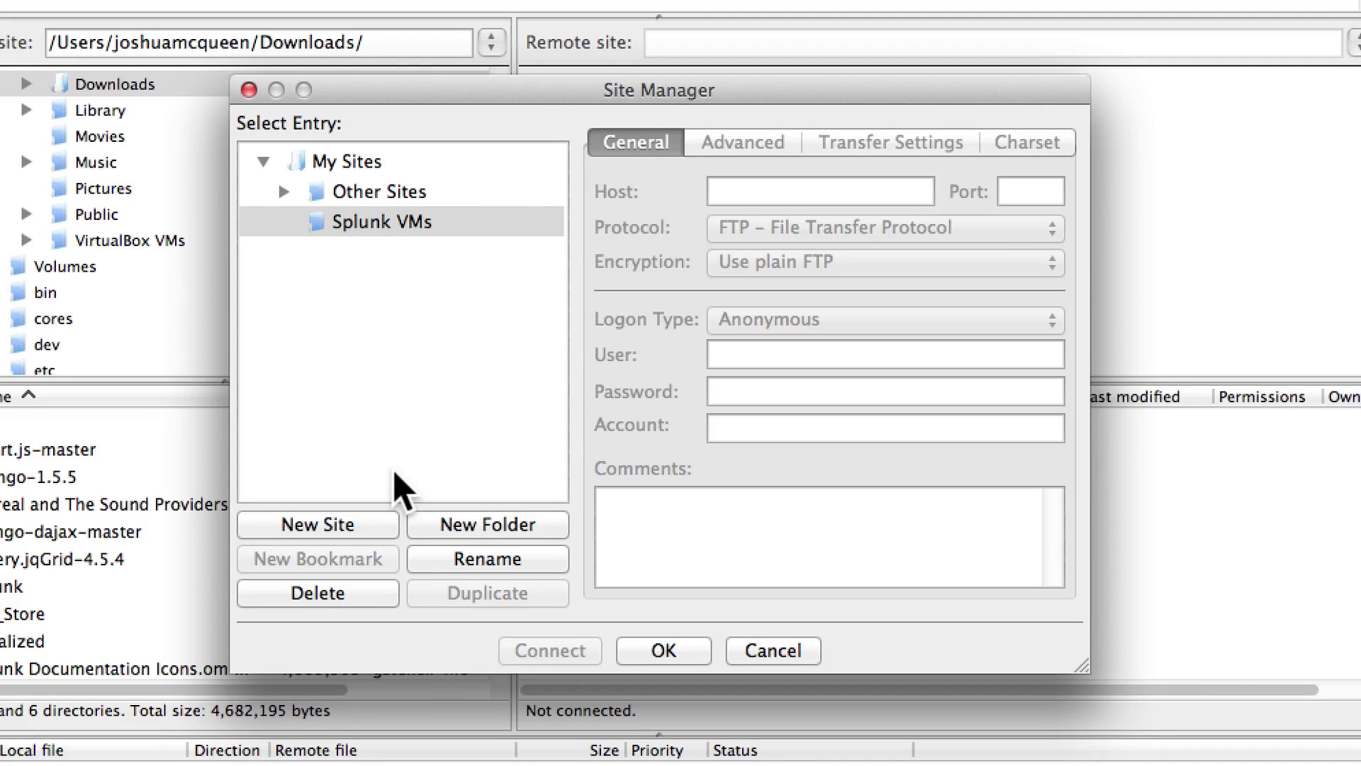
click(330, 528)
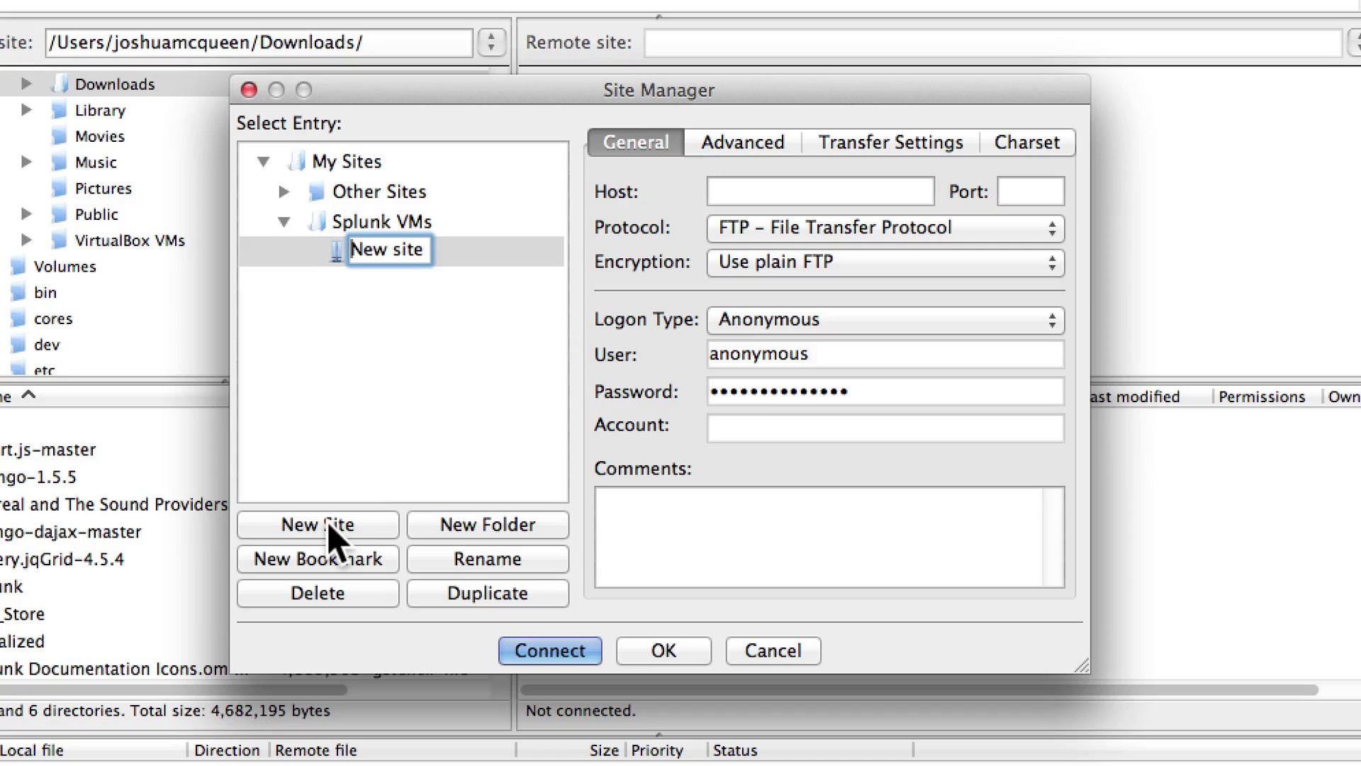
text(splun)
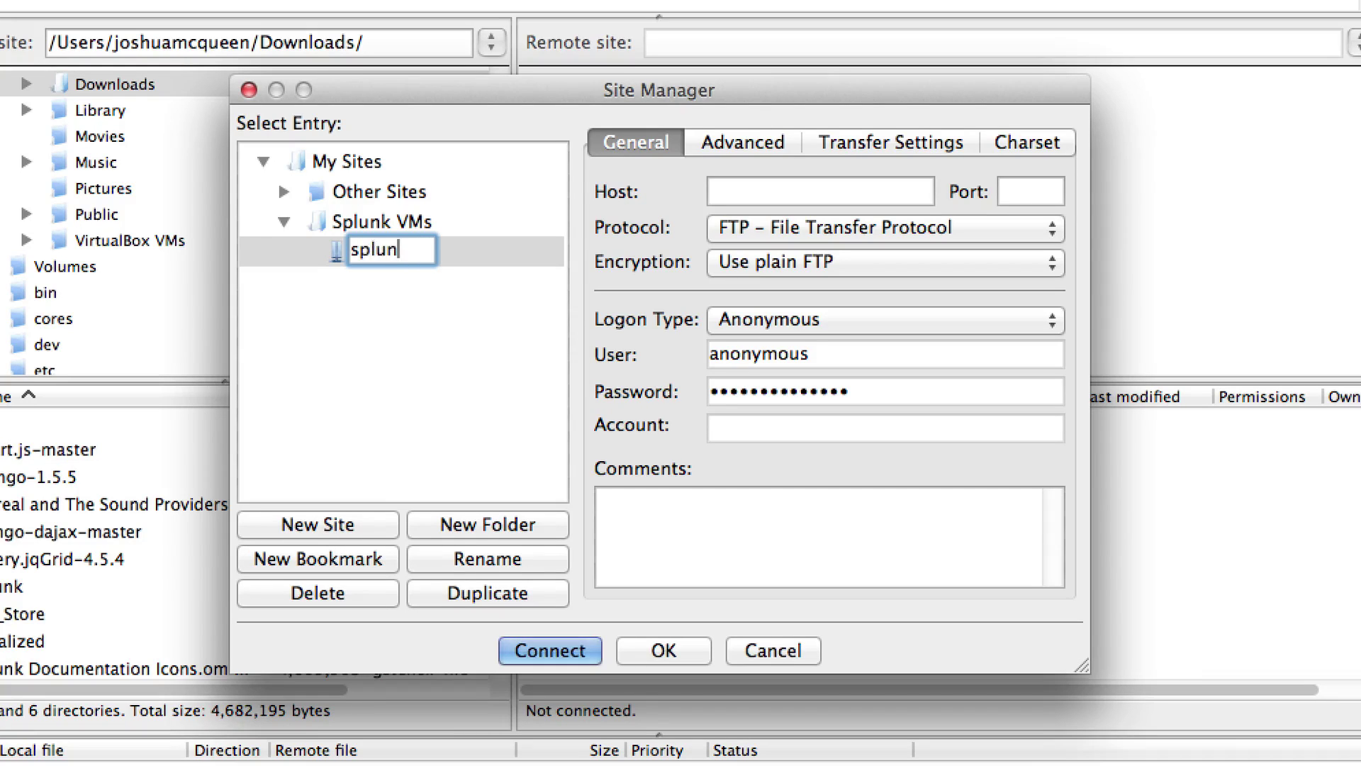
text(k01 ()
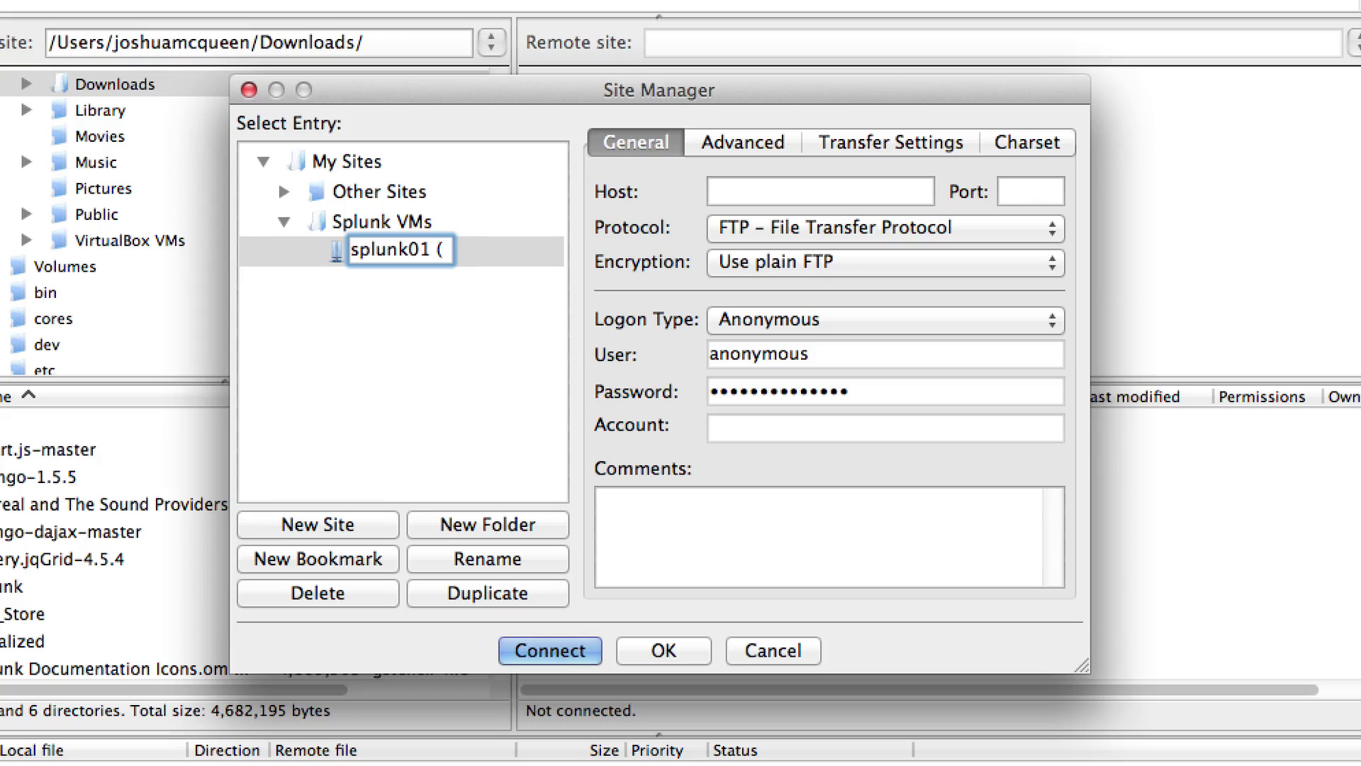
text(root))
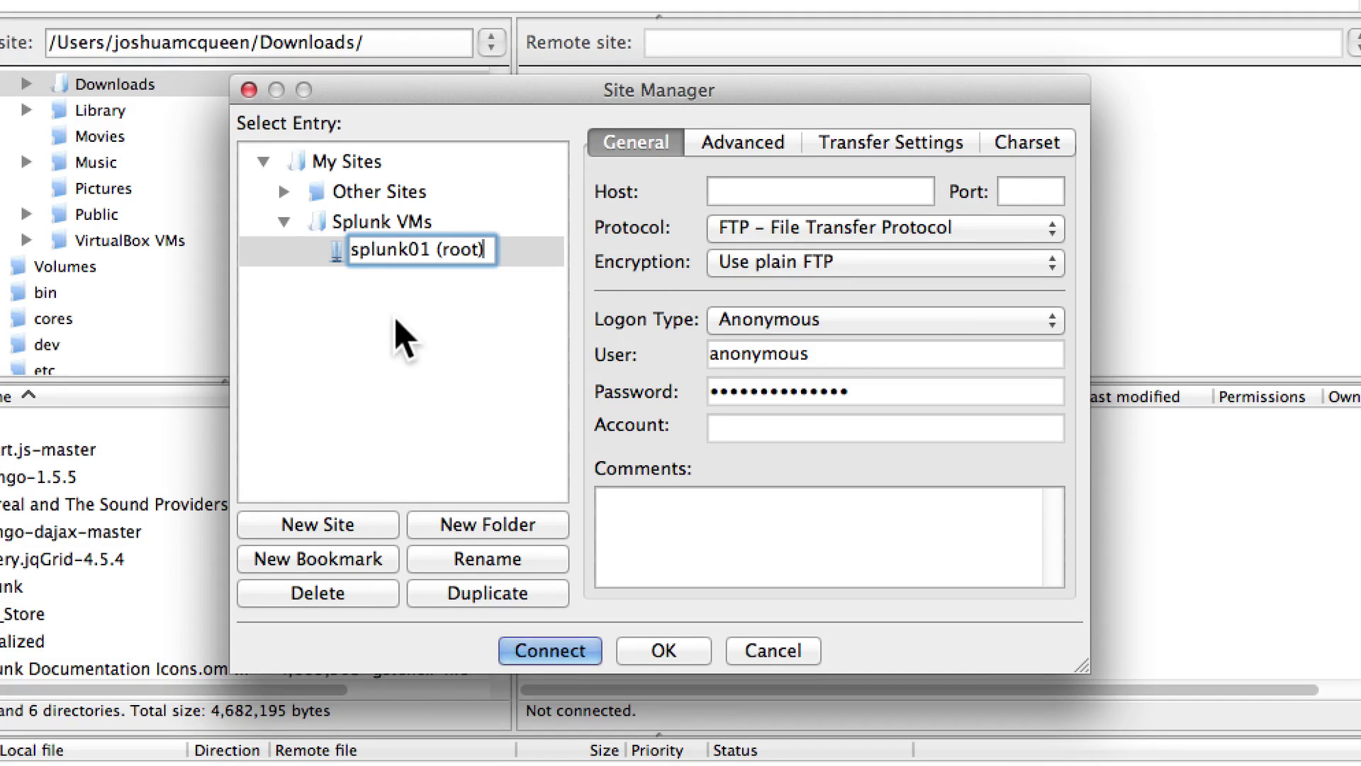
click(780, 188)
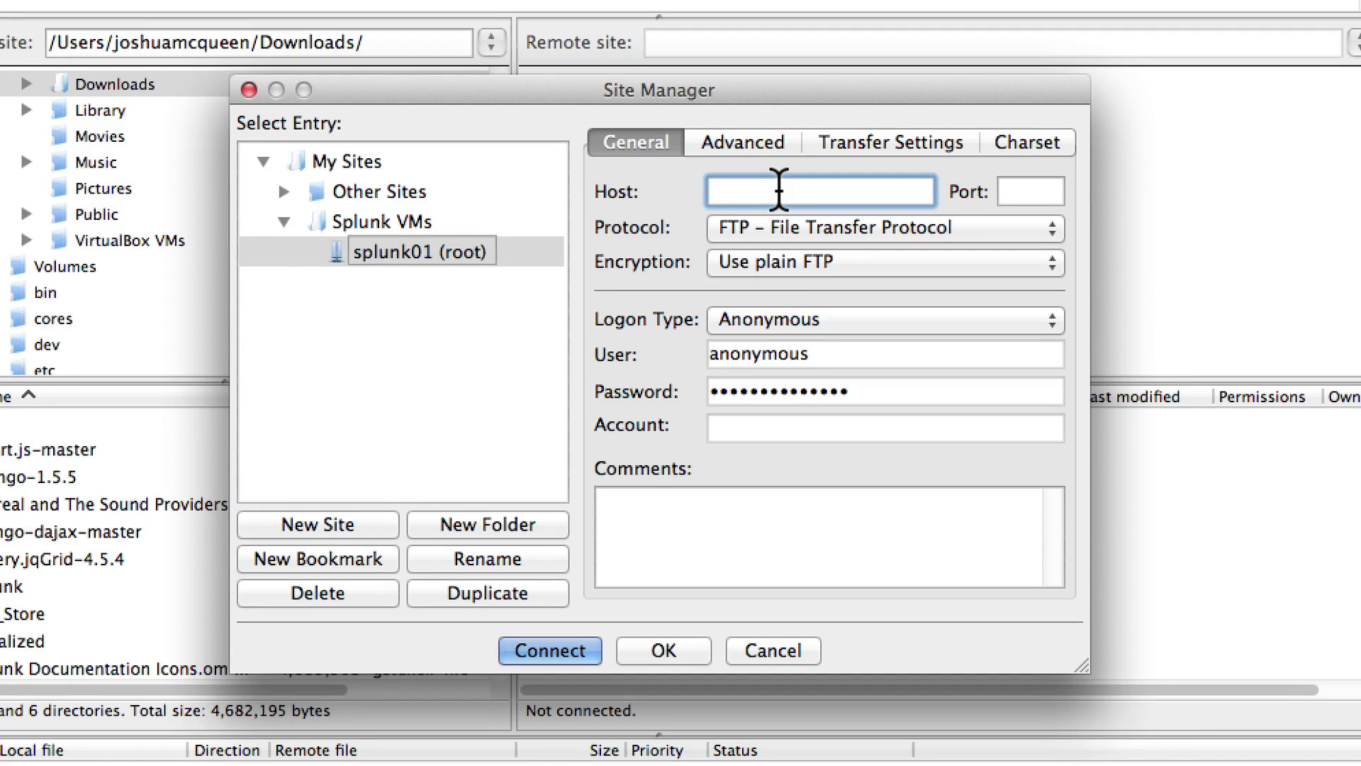
text(192.168.0.10)
- Set protocol SFTP, logon type Normal, user root, and enter the root password
click(743, 228)
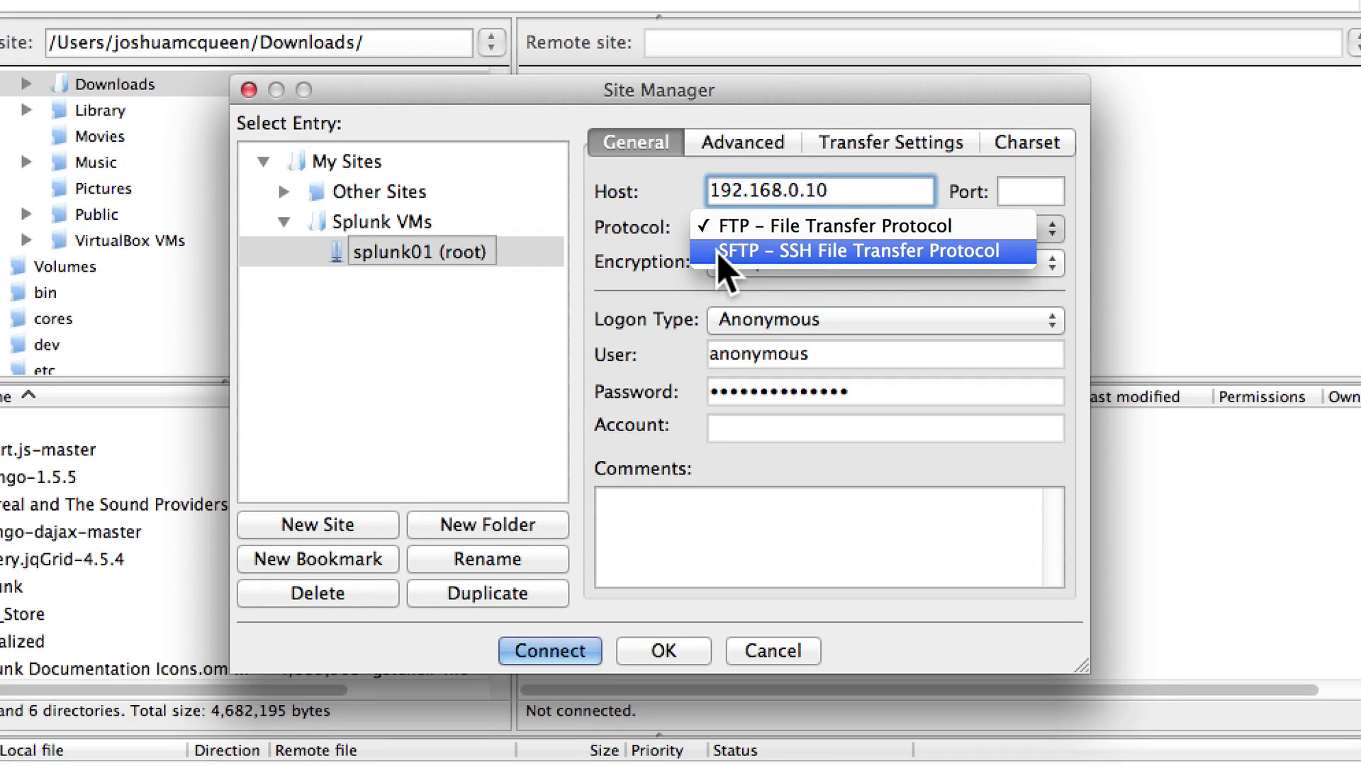
click(738, 257)
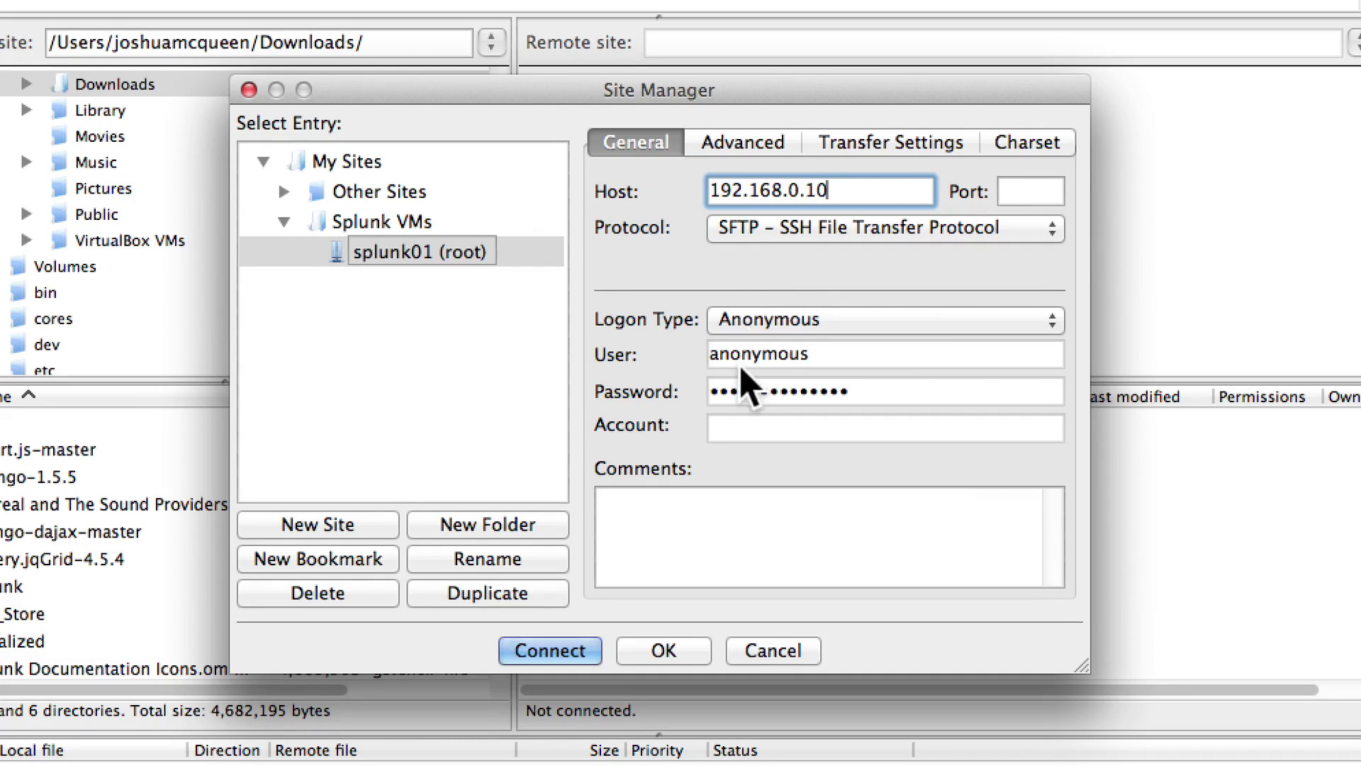
click(743, 321)
click(748, 343)
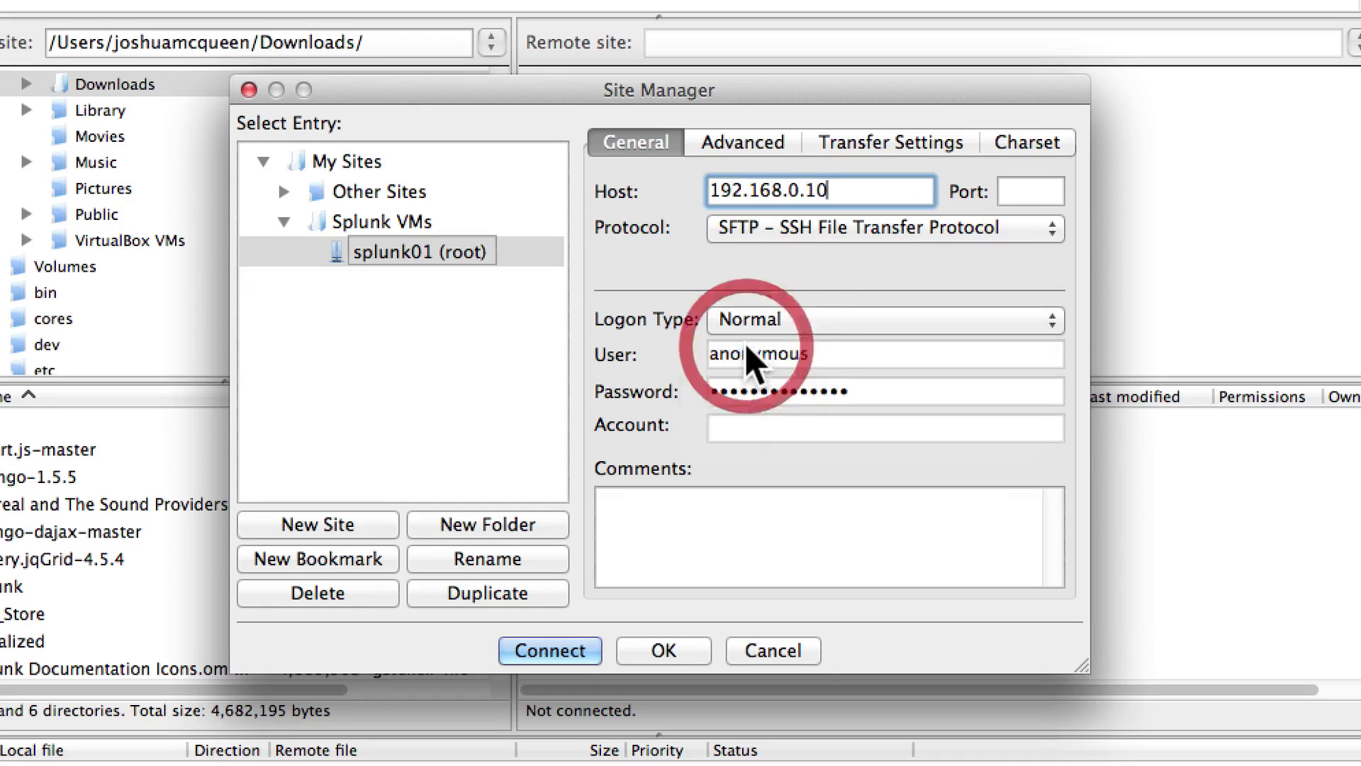
drag(836, 354, 548, 347)
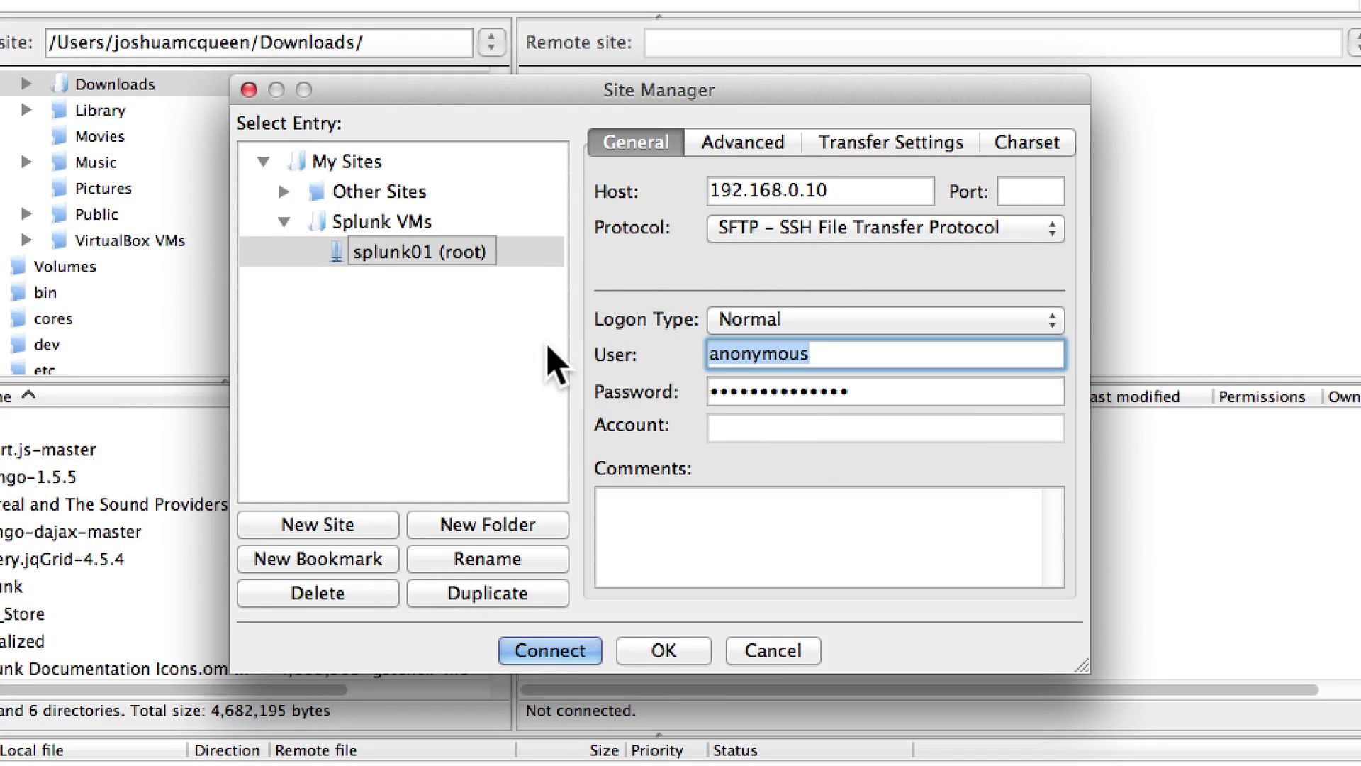
text(root)
key(Tab)
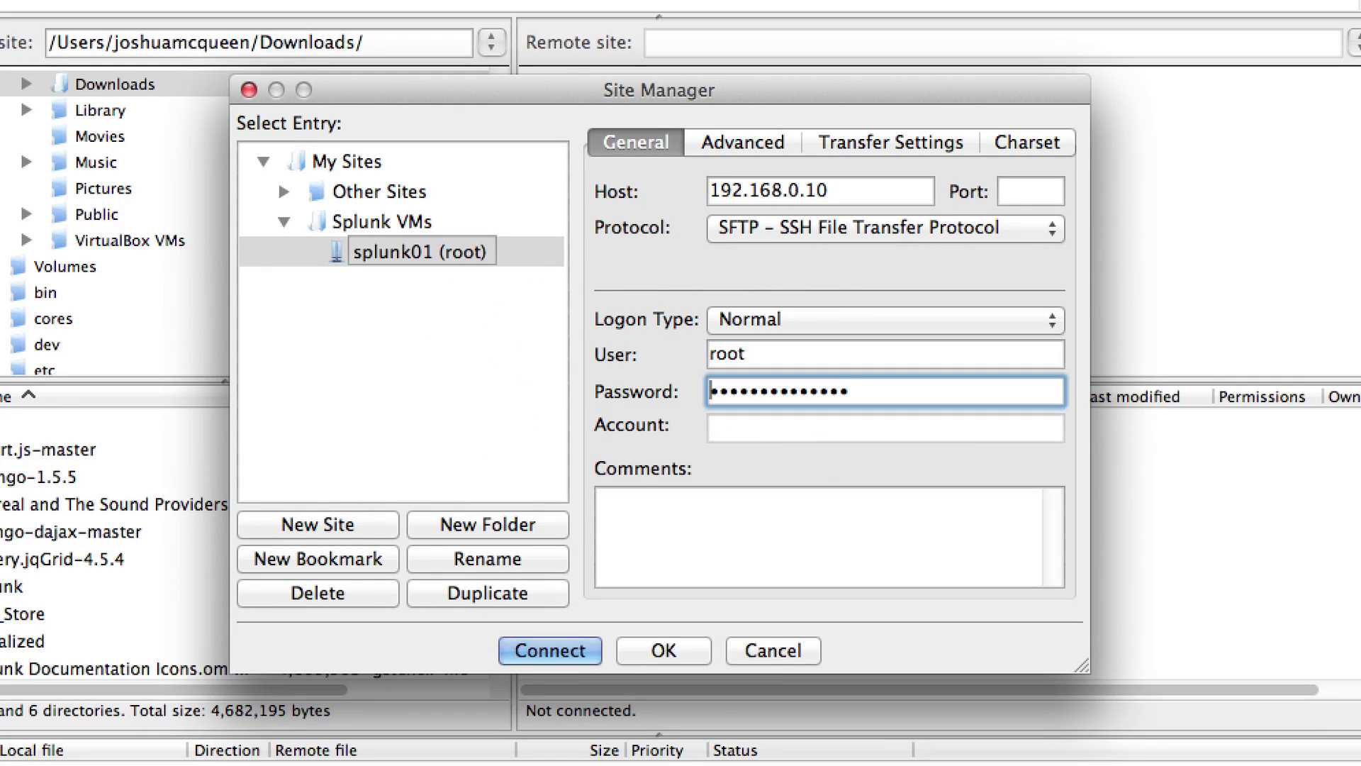
text(********)
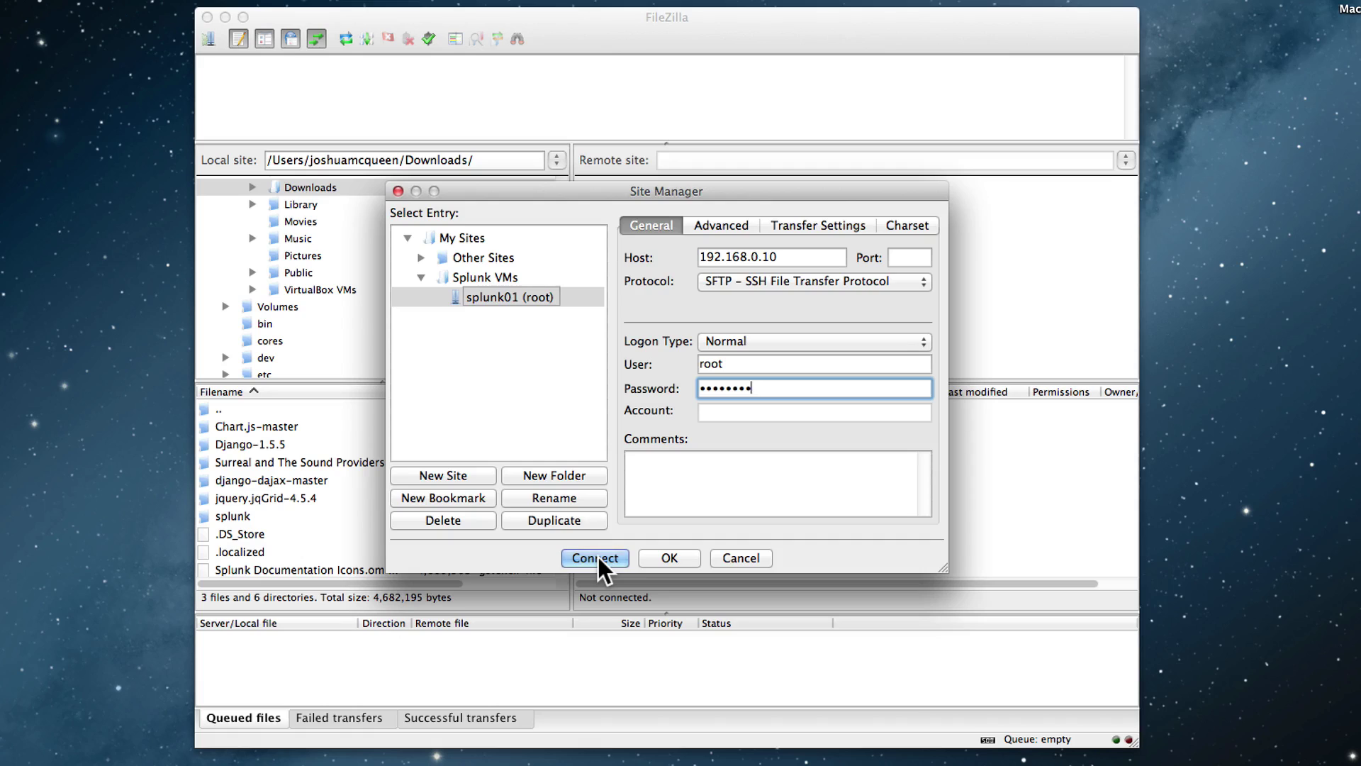
- Connect to splunk01 and open the remote /tmp directory
click(595, 557)
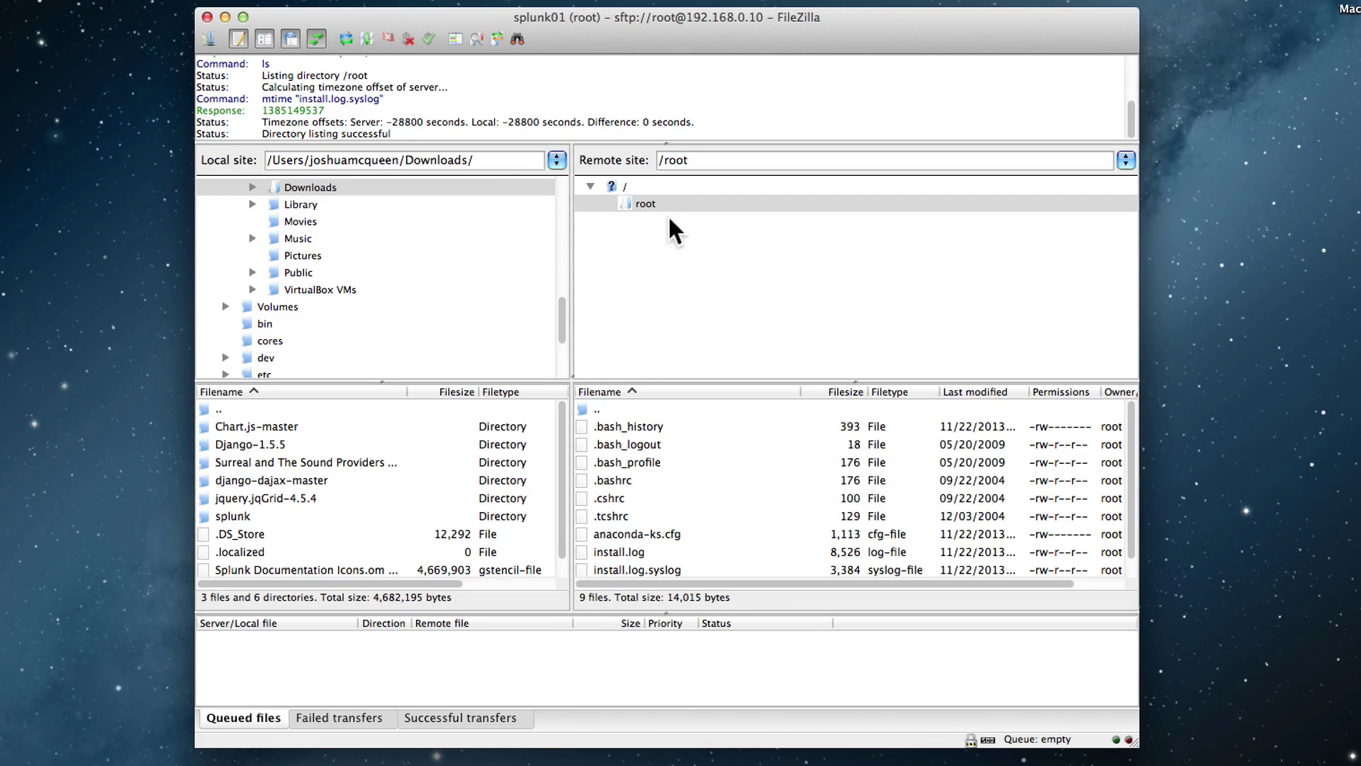
click(620, 187)
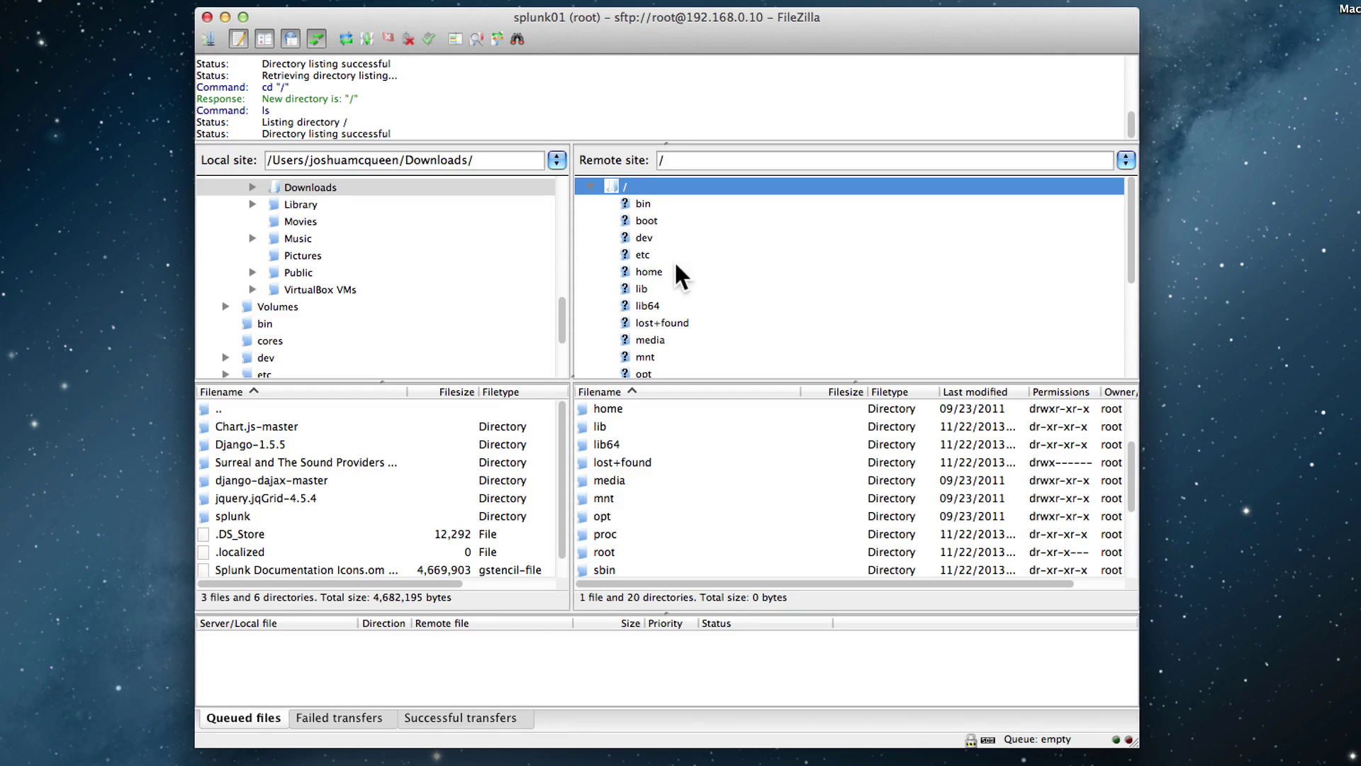
scroll(675, 259, down, 5)
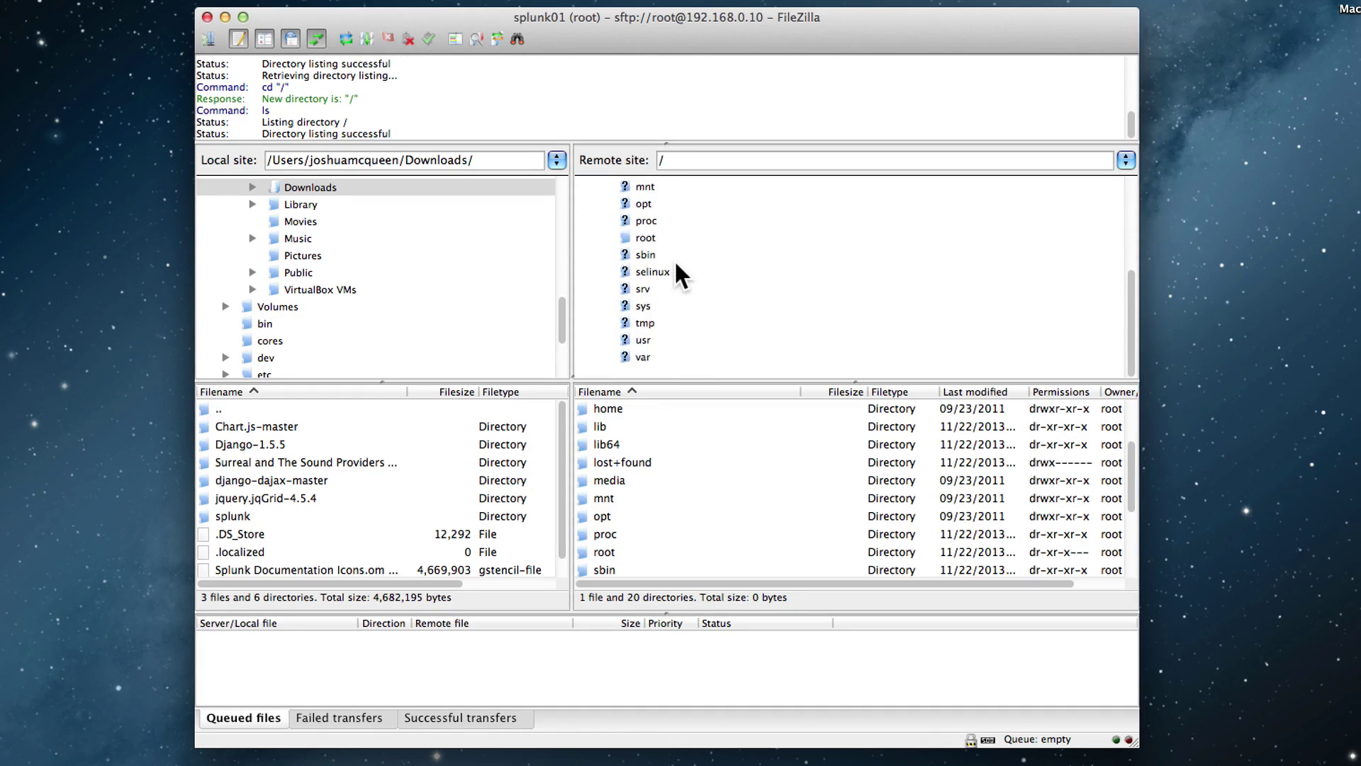
scroll(674, 259, down, 2)
scroll(674, 274, down, 3)
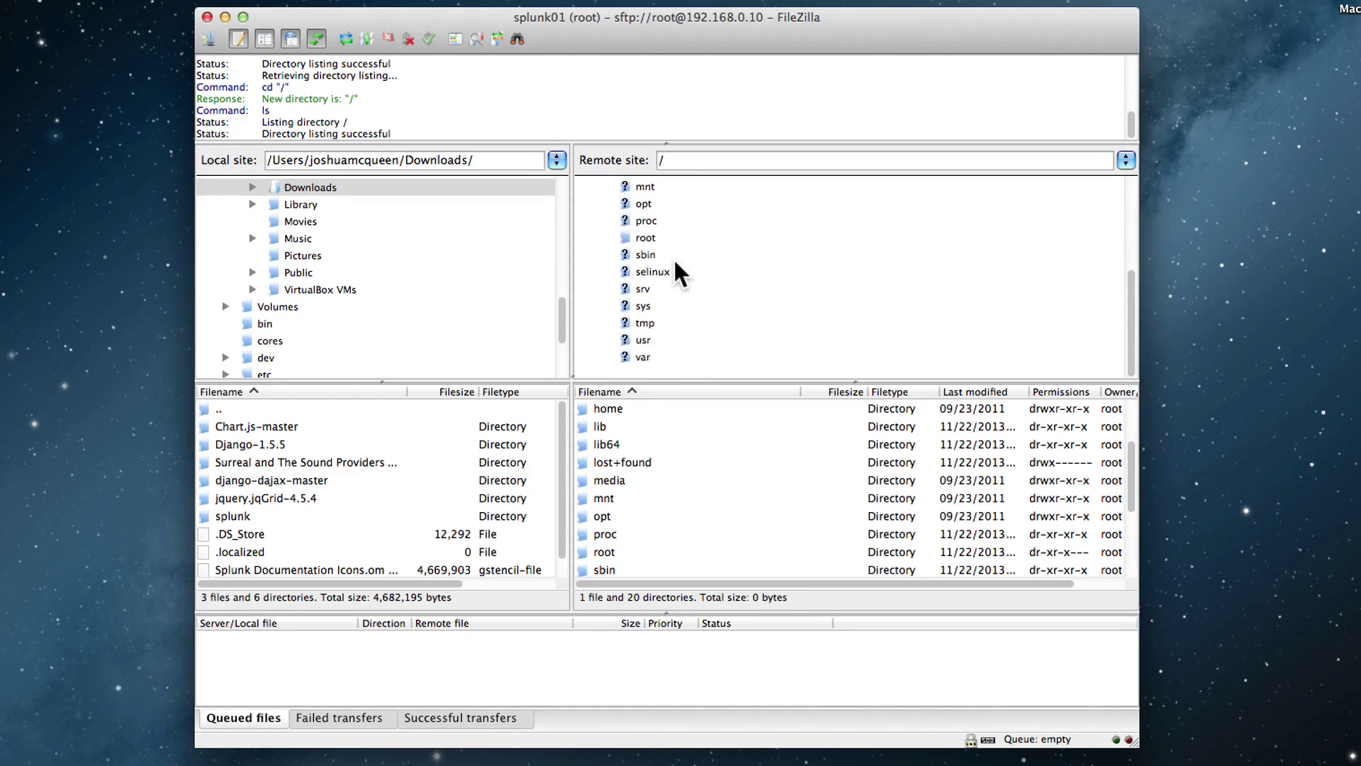
click(643, 322)
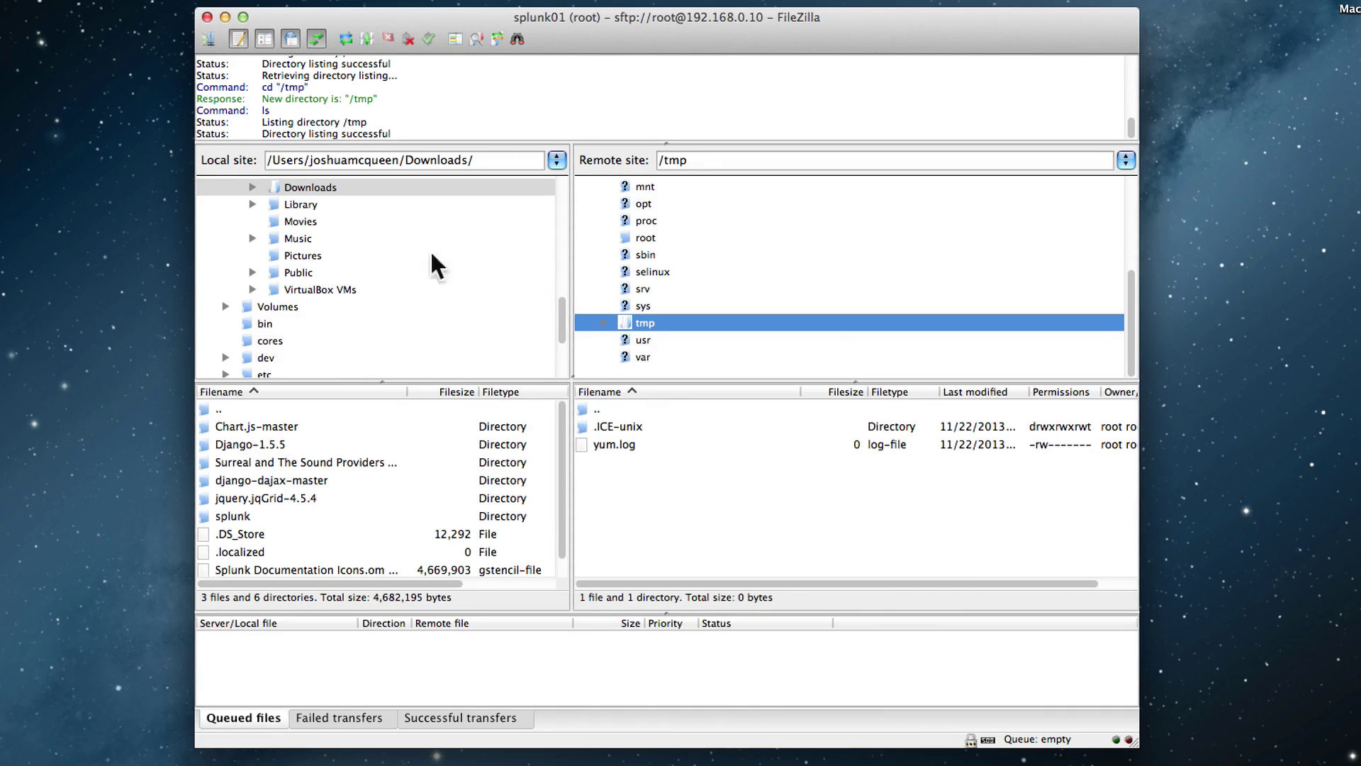
drag(560, 321, 560, 312)
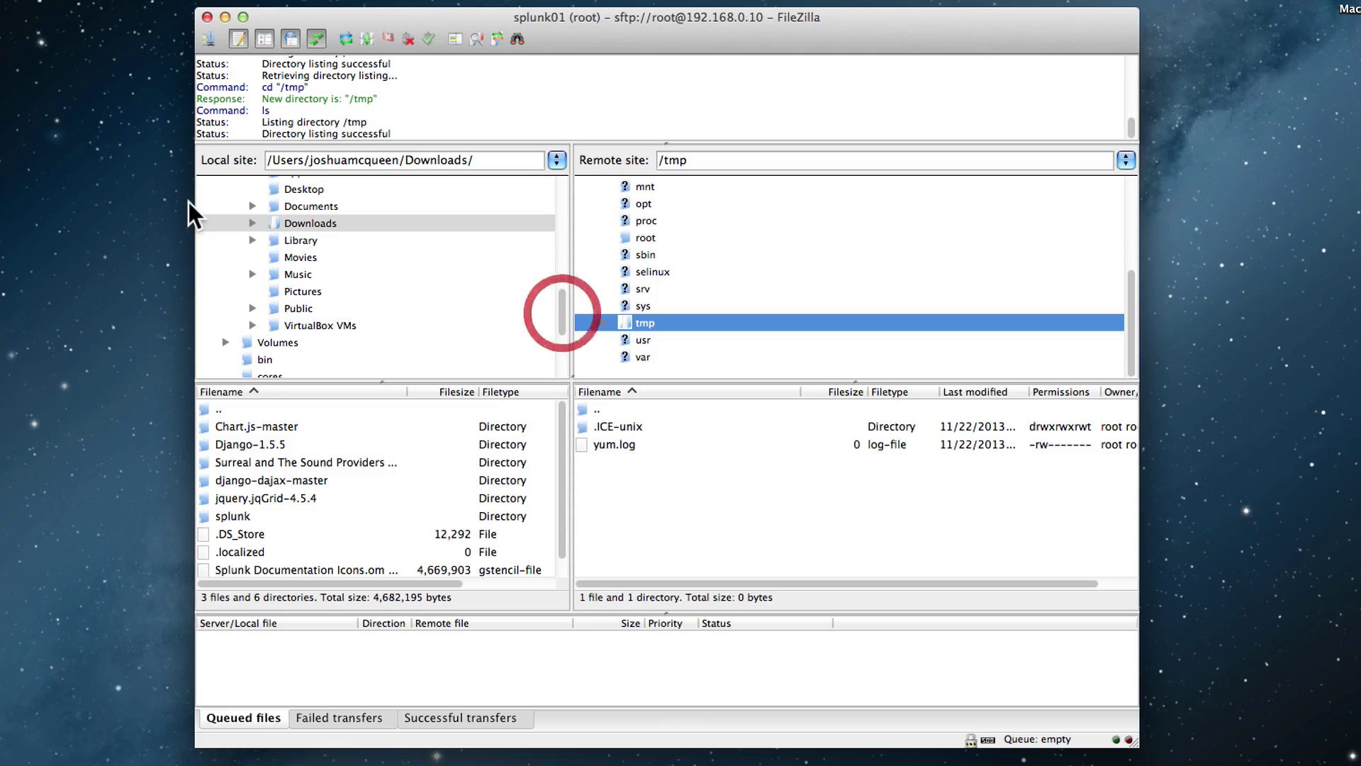
- Upload splunk-6.0-182037-linux-2.6-x86_64.rpm from local Downloads/splunk to /tmp and minimize FileZilla
click(250, 222)
click(313, 322)
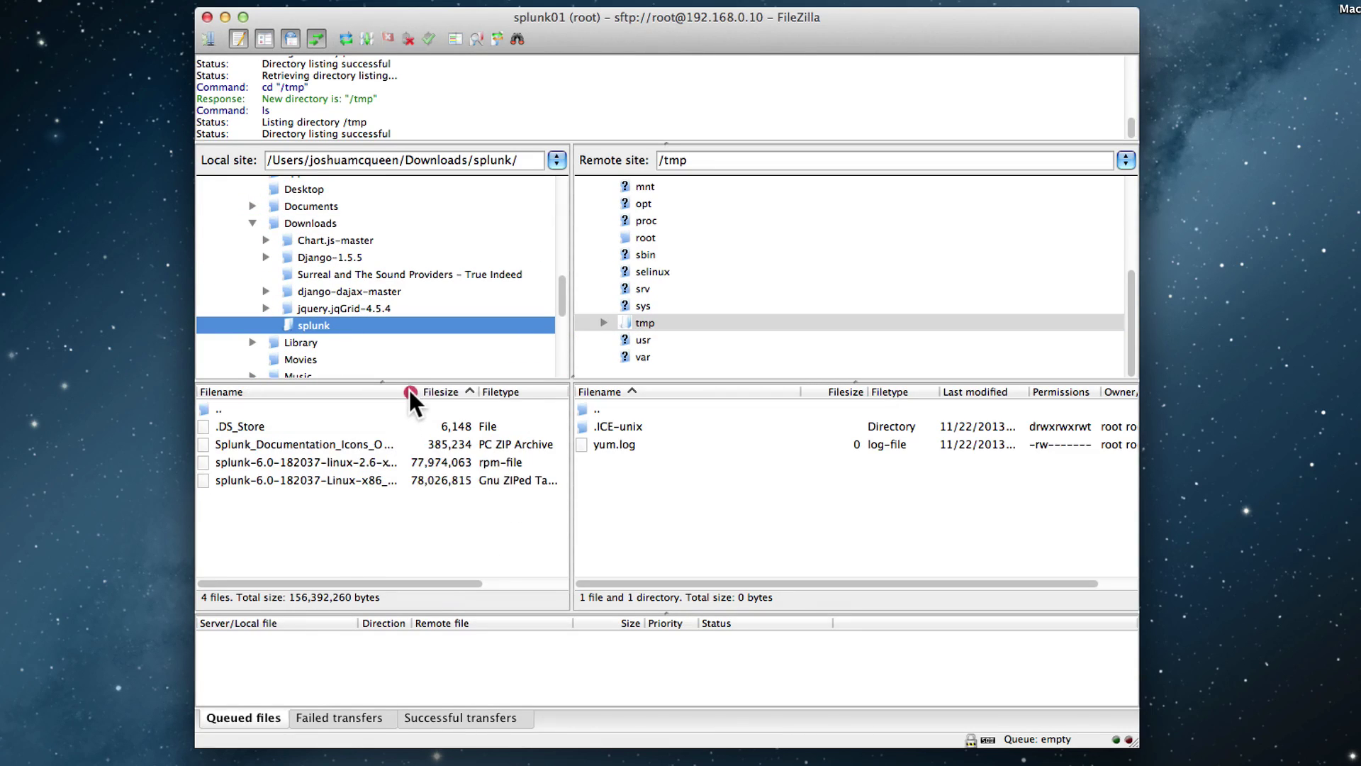
drag(410, 392, 491, 391)
click(354, 479)
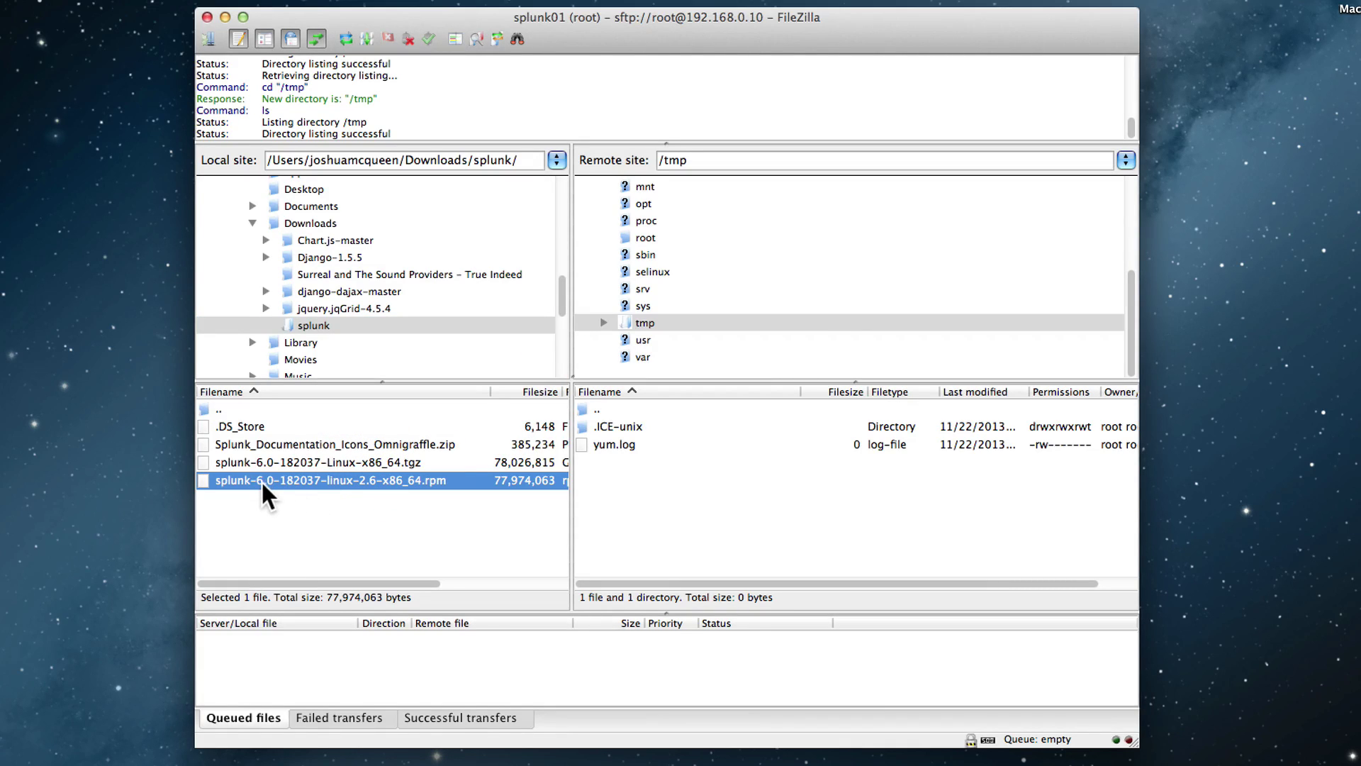
drag(257, 477, 746, 499)
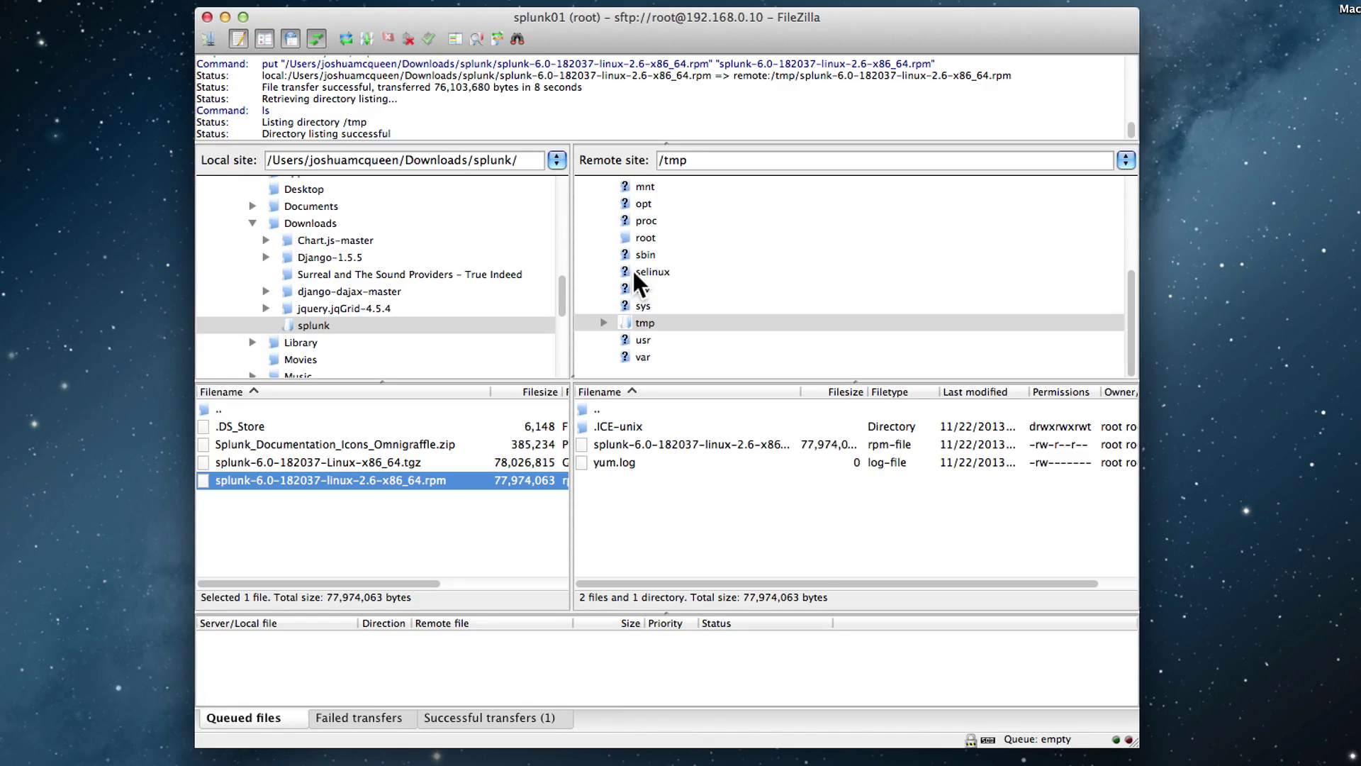
click(225, 16)
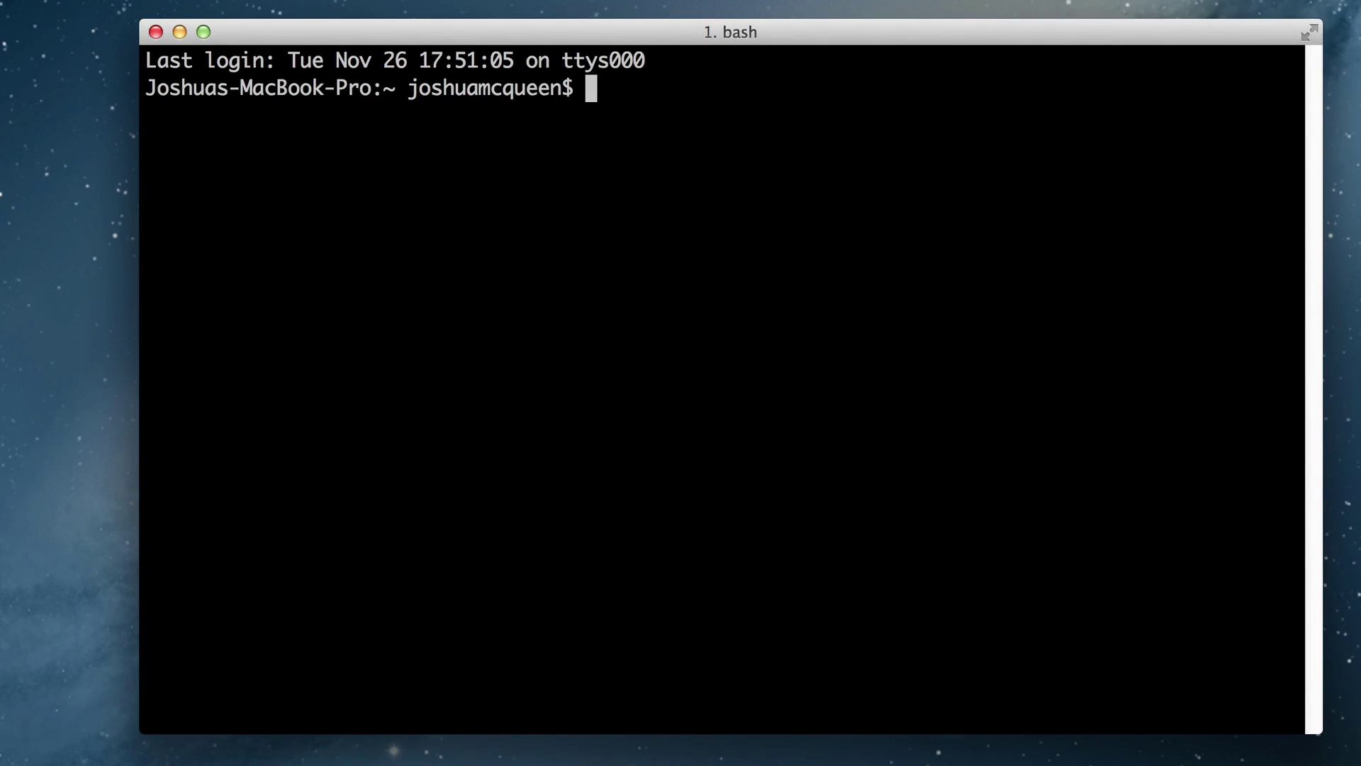
- SSH into 192.168.0.10 as root and log in with the password
text(ssh root@1)
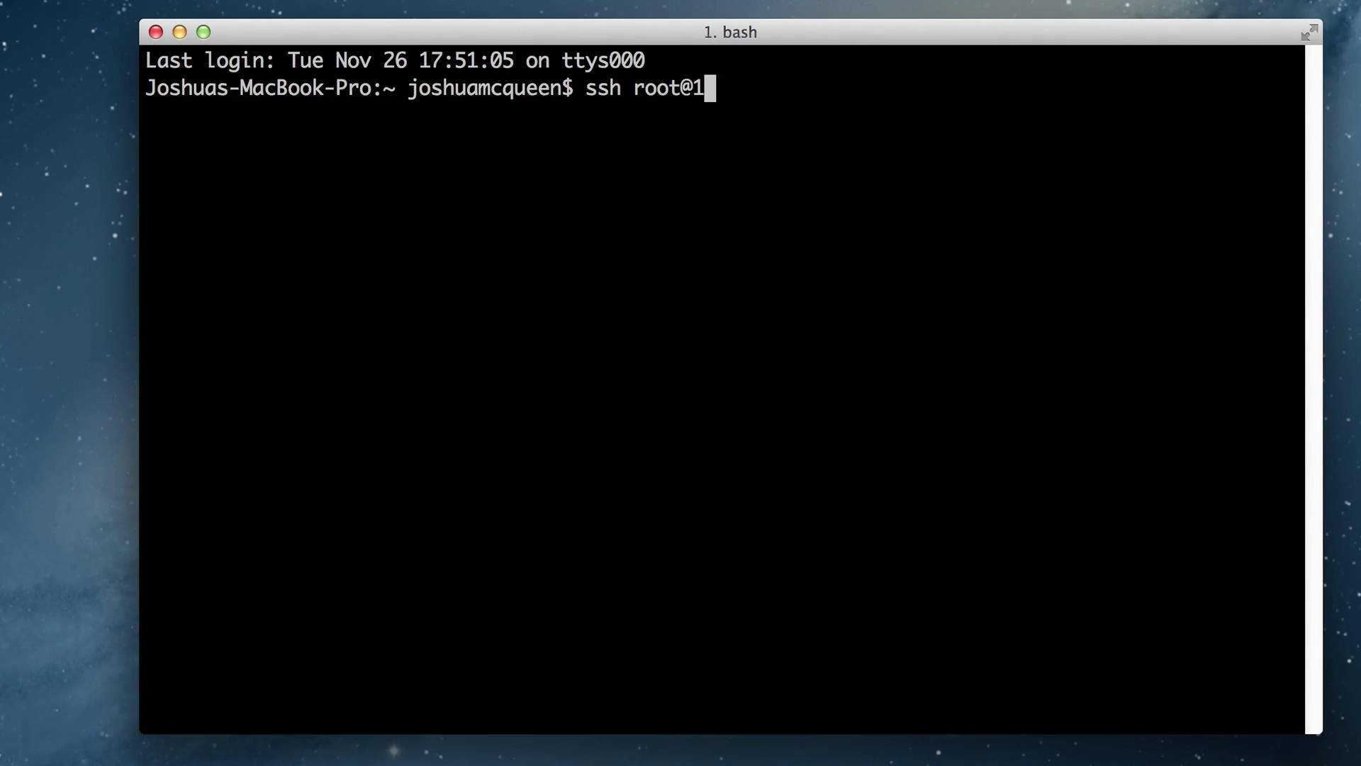
text(92.168.)
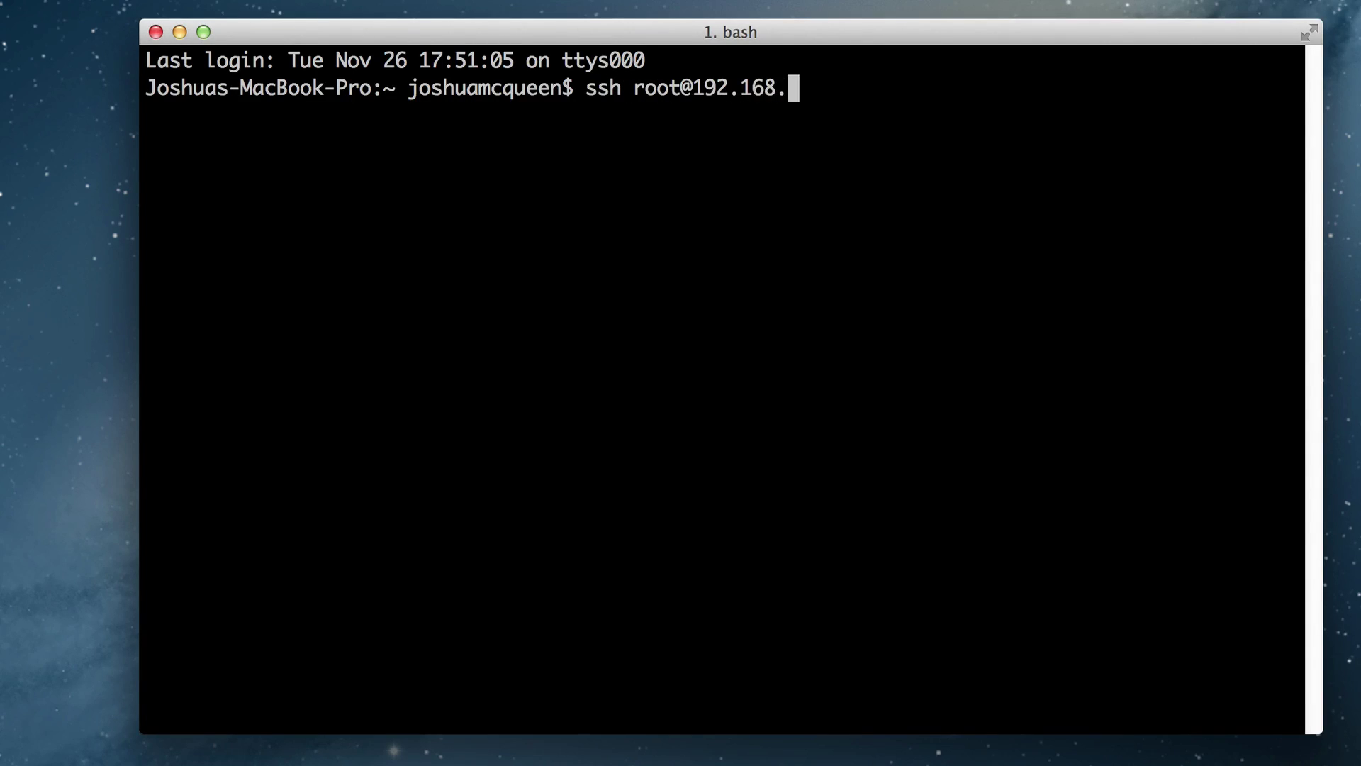
text(0.10)
key(Return)
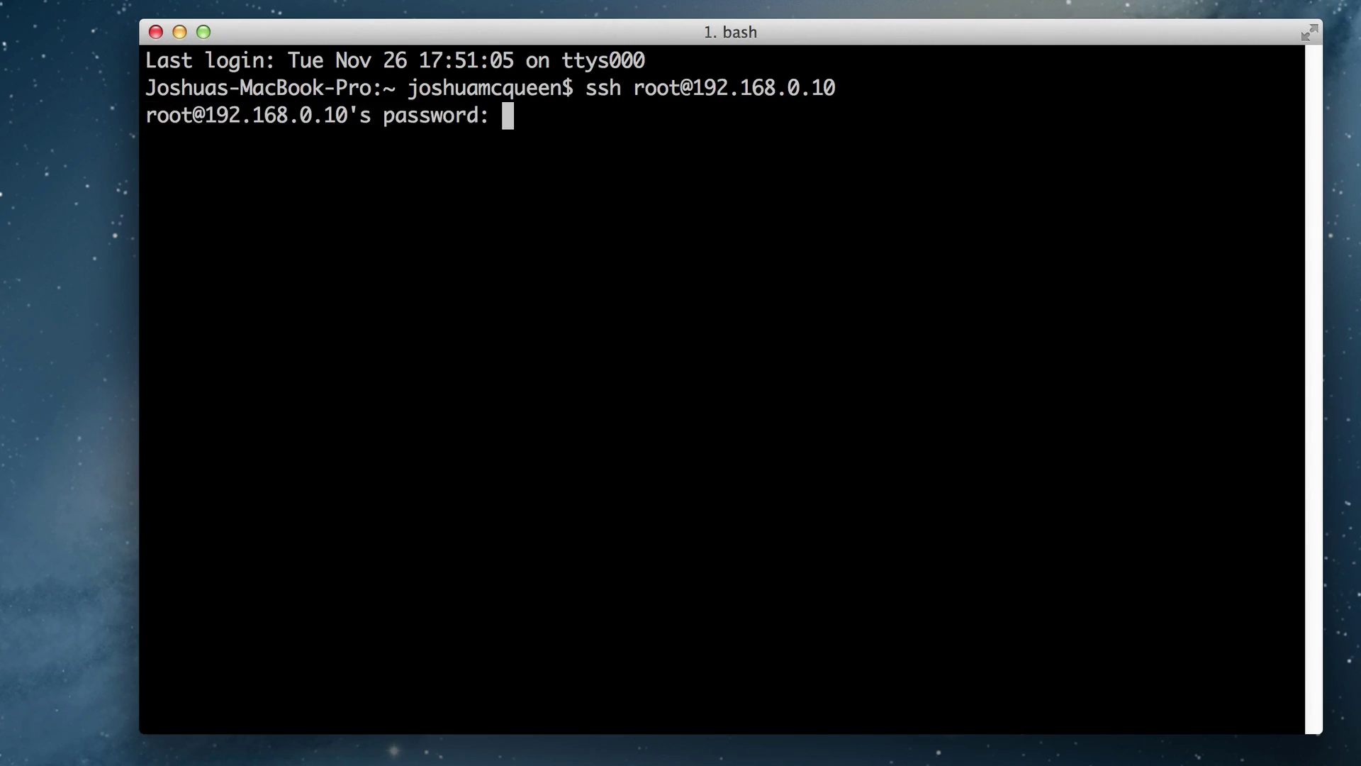
key(Return)
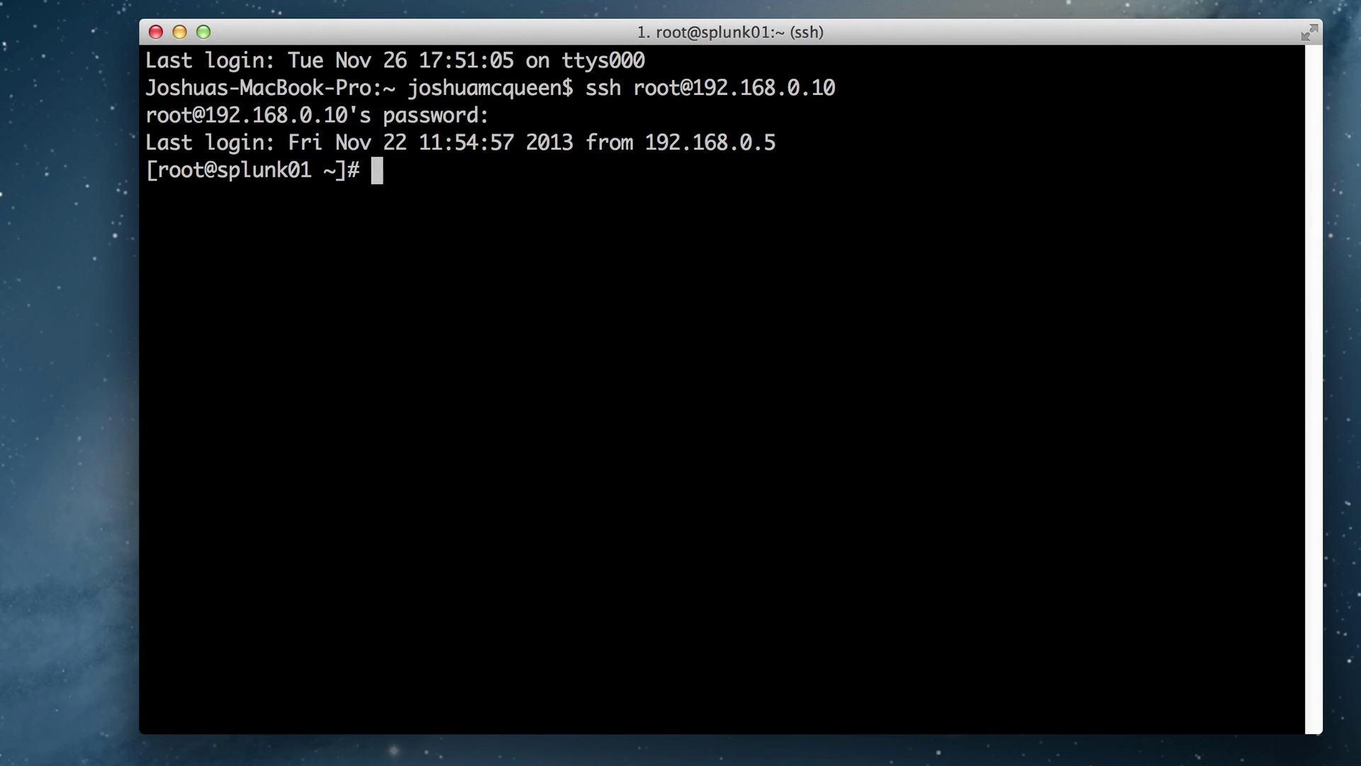
- In /tmp, list files and install the Splunk 6.0 rpm with rpm -i
text(cd /tmp/)
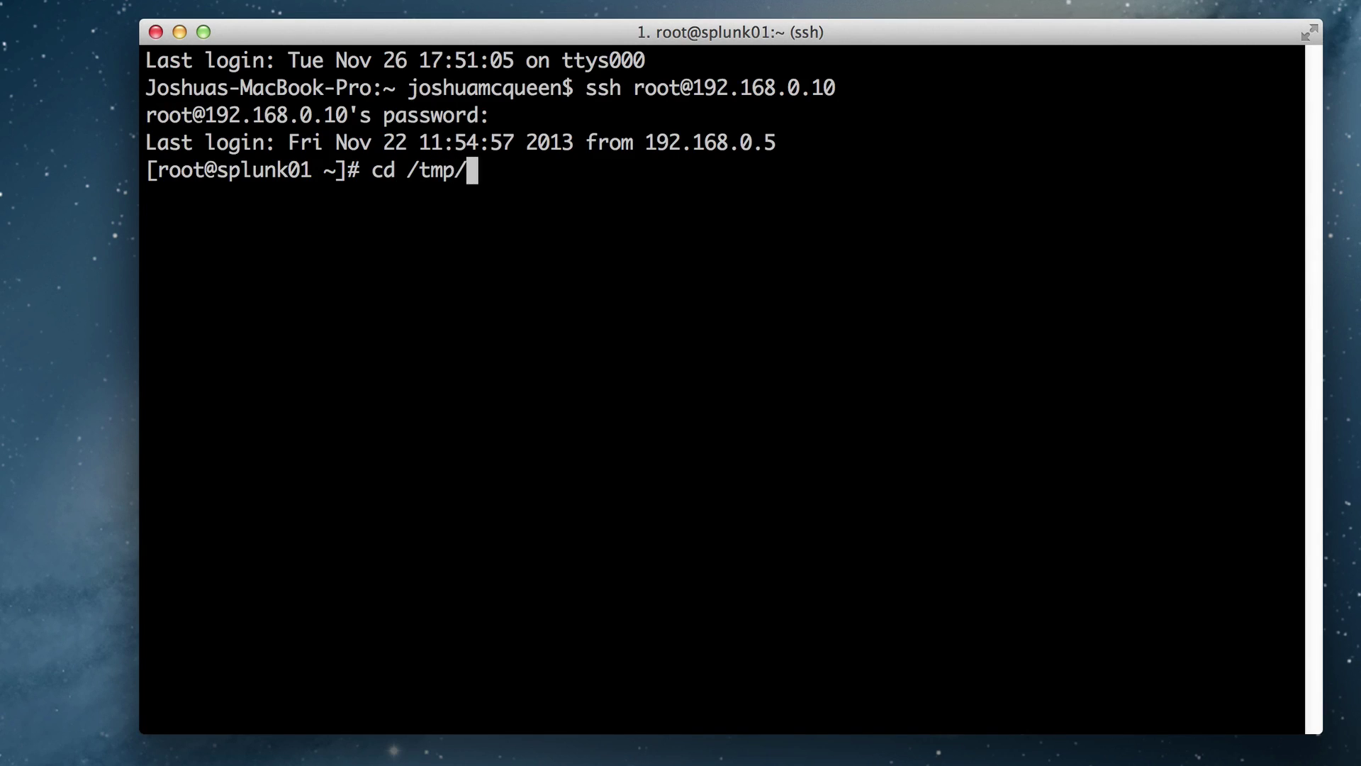
key(Return)
text(ls -l)
key(Return)
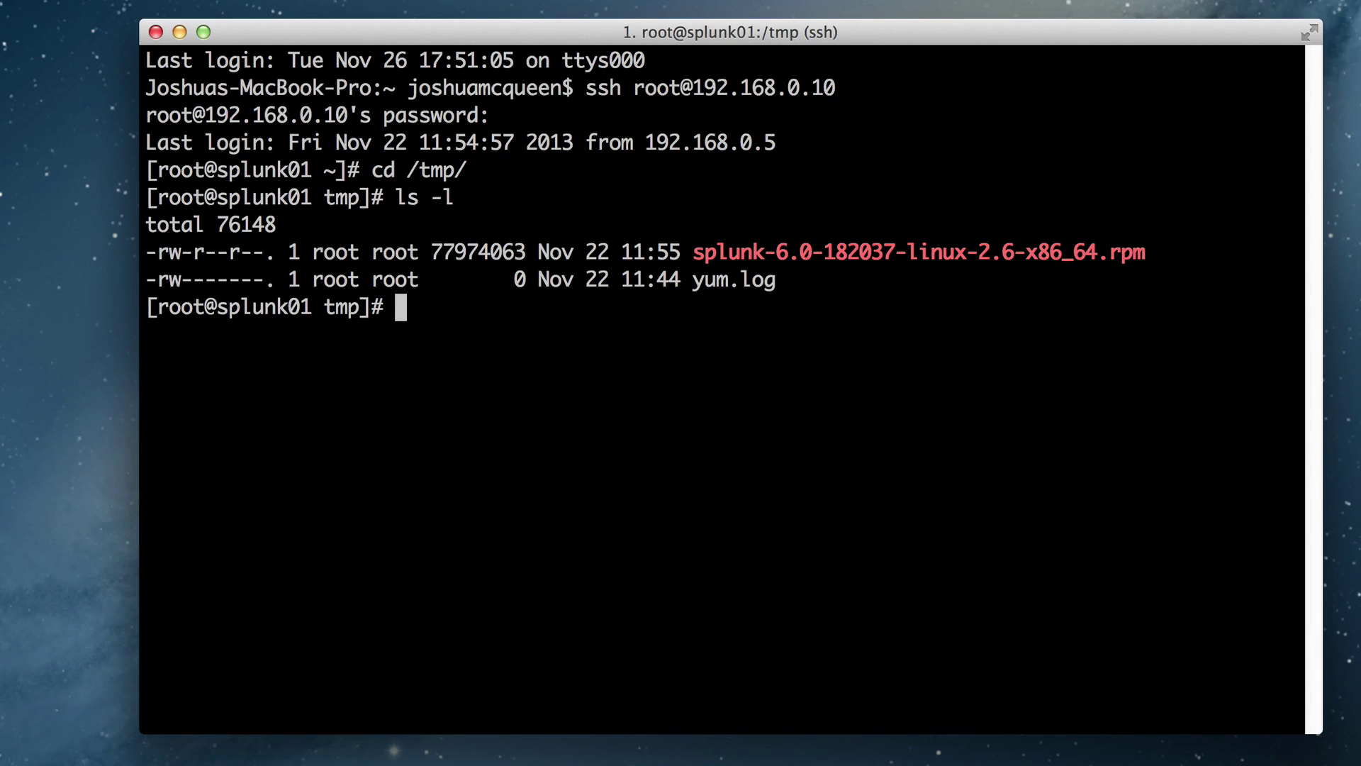
text(rpm -i)
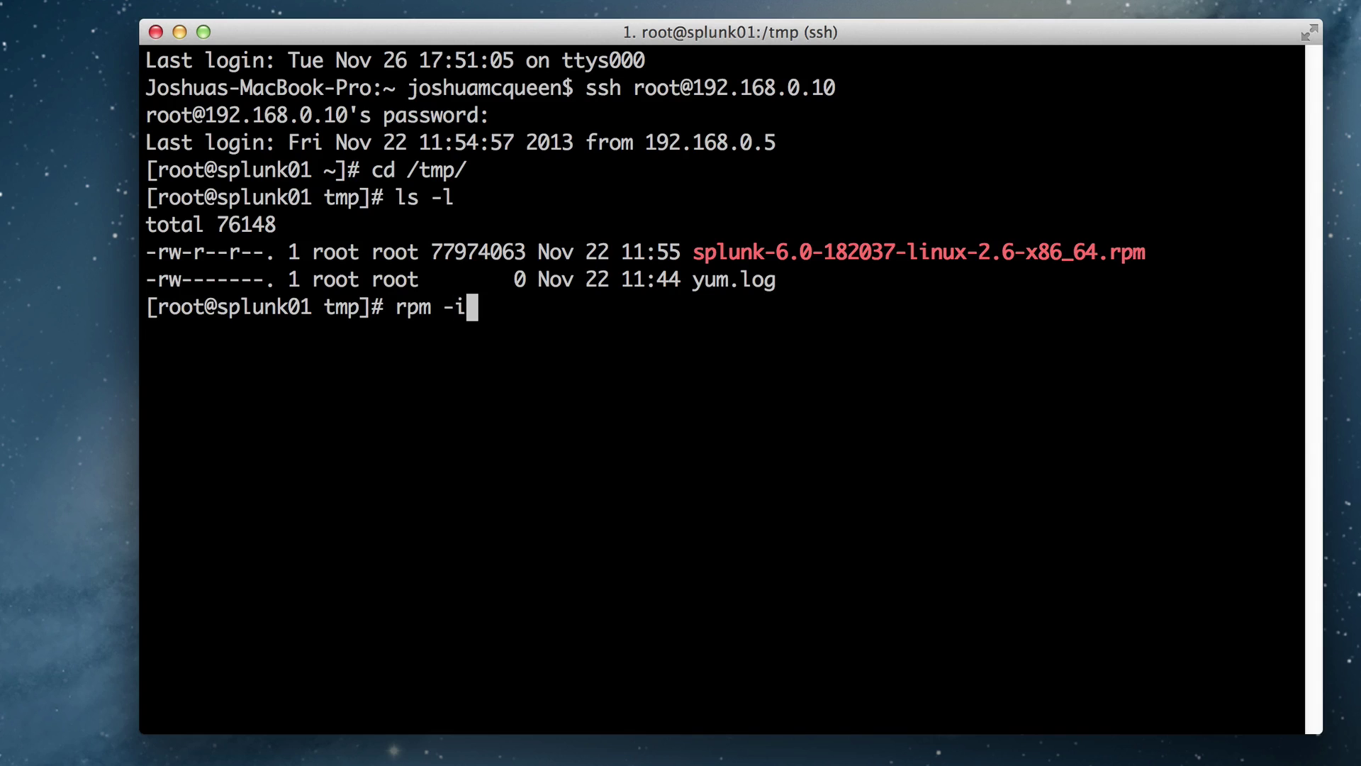
text( splu)
key(Tab)
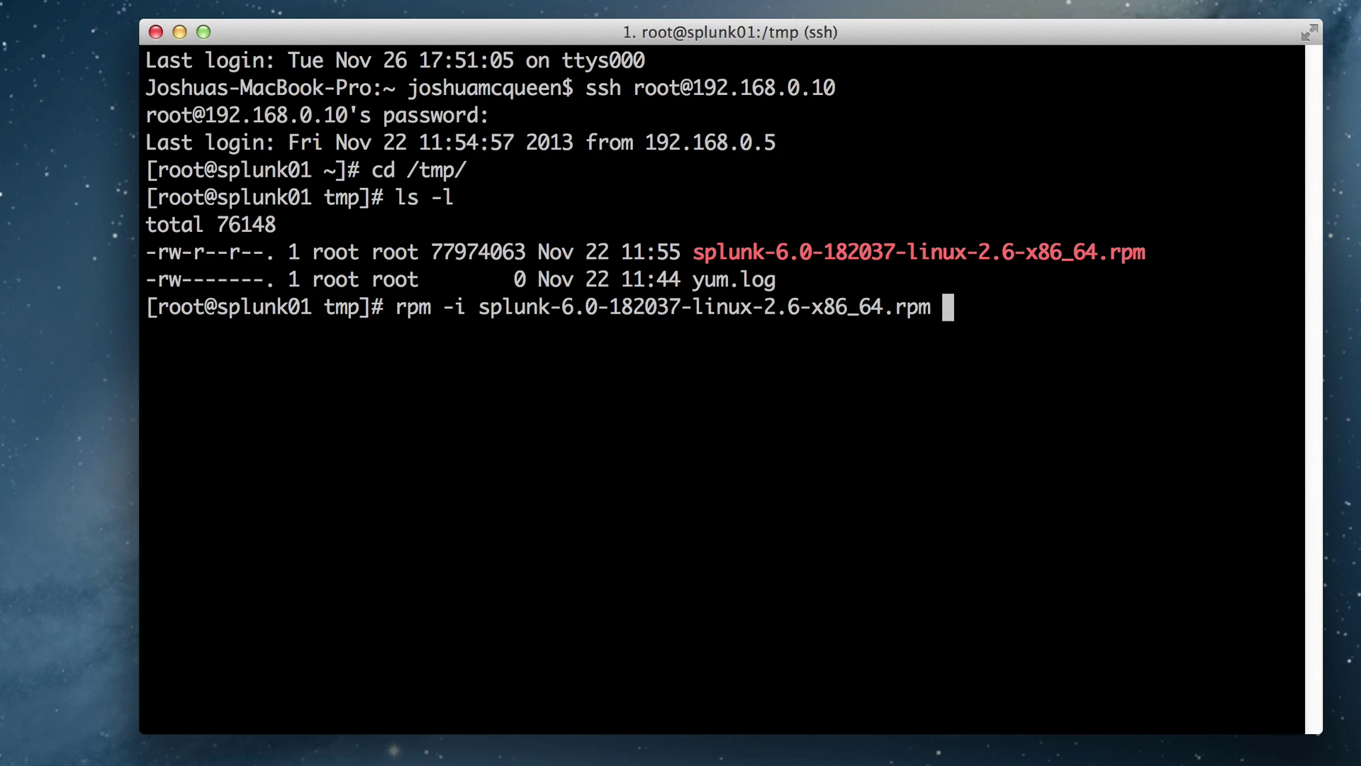
key(Return)
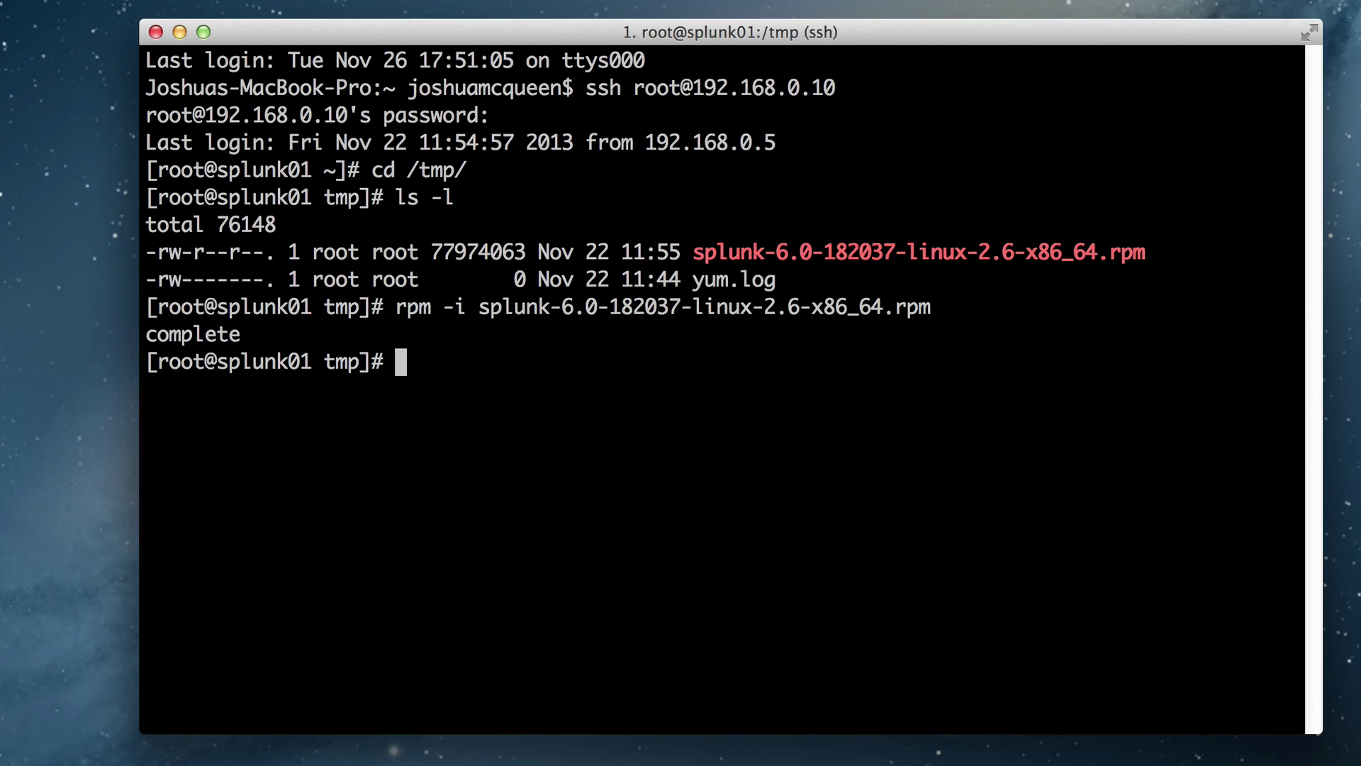
- Run ./splunk start from /opt/splunk/bin and accept the license with y
text(cd /opt/sp)
key(Tab)
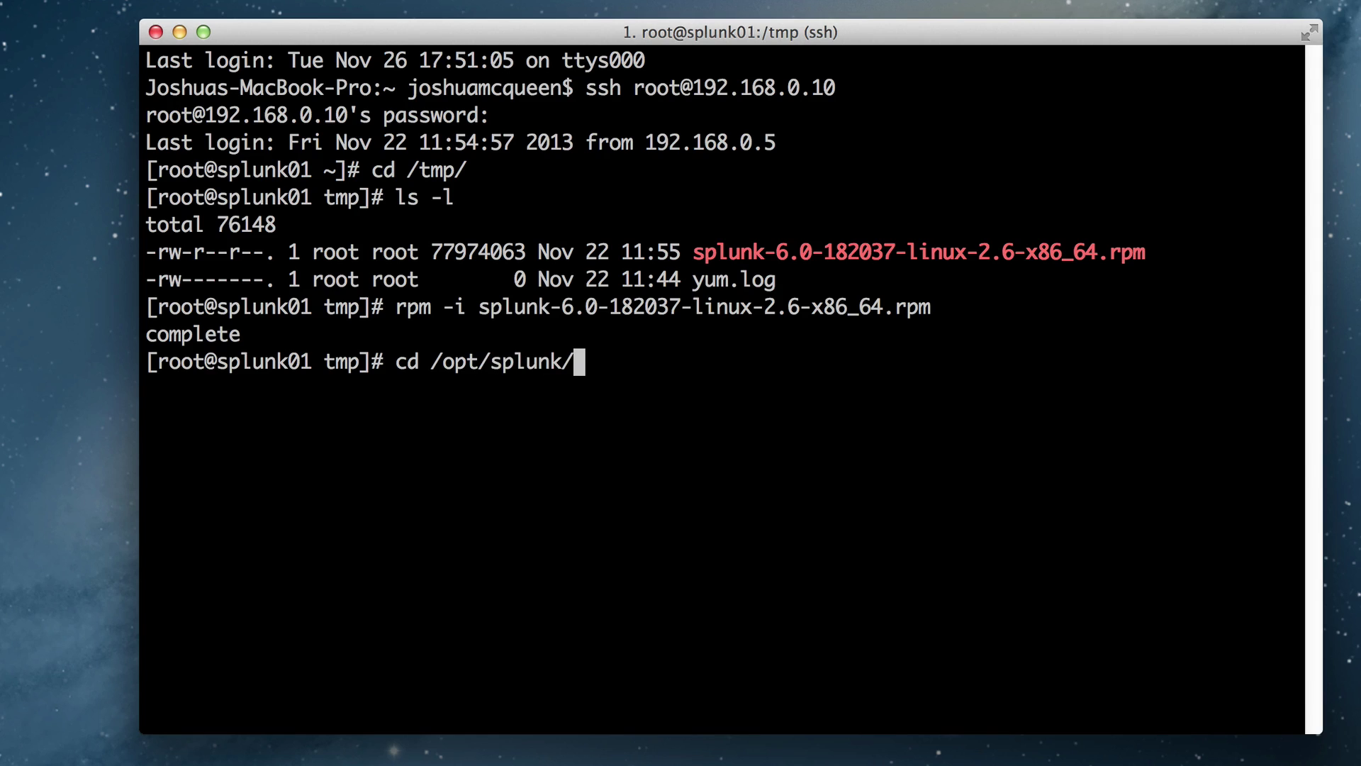
text(bin/)
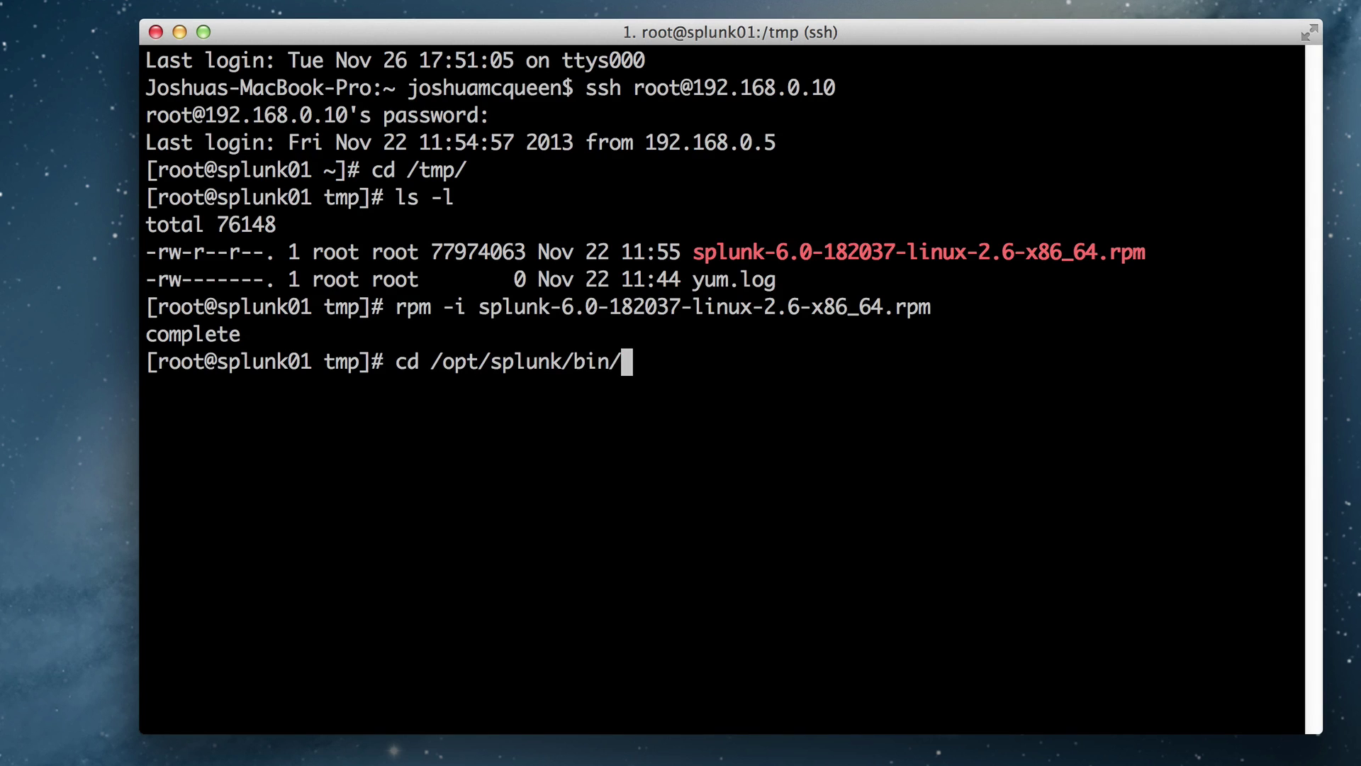
key(Return)
text(./splunk start)
key(Return)
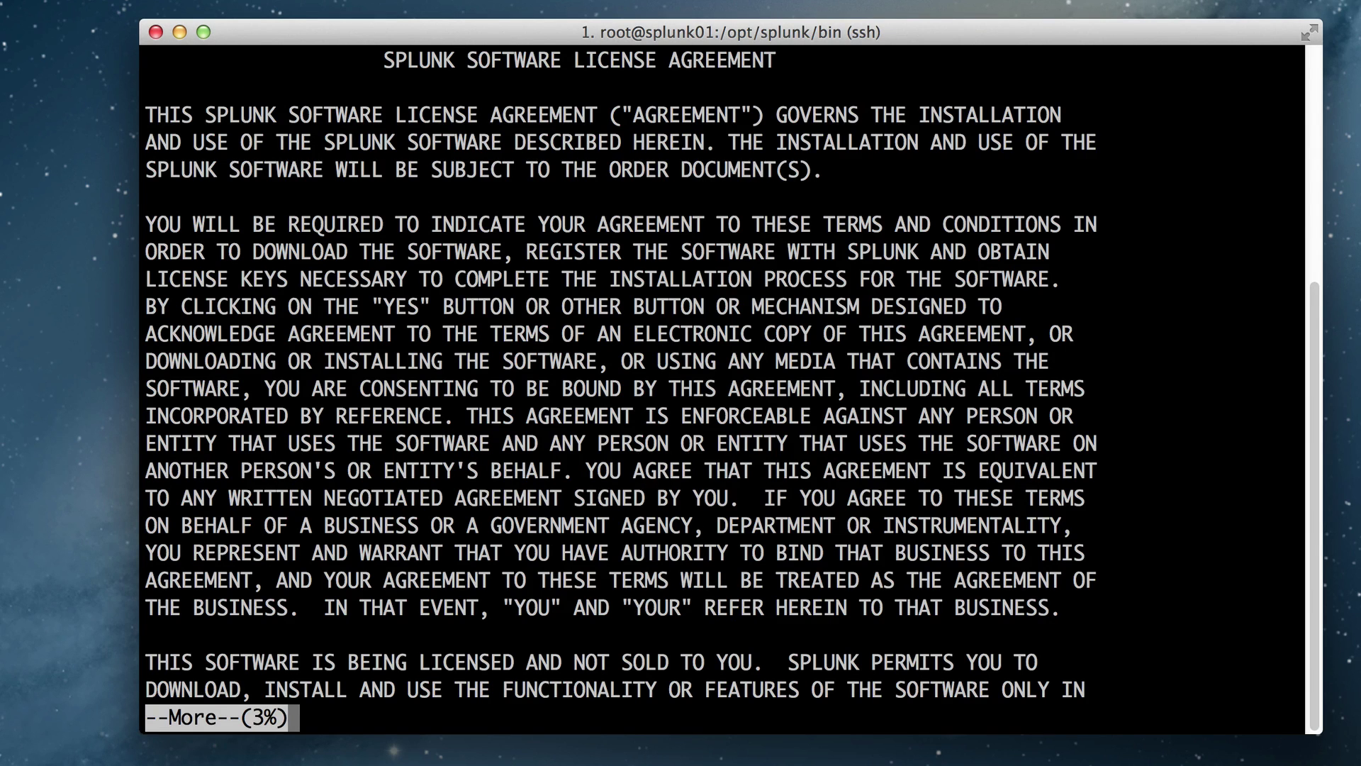
key(q)
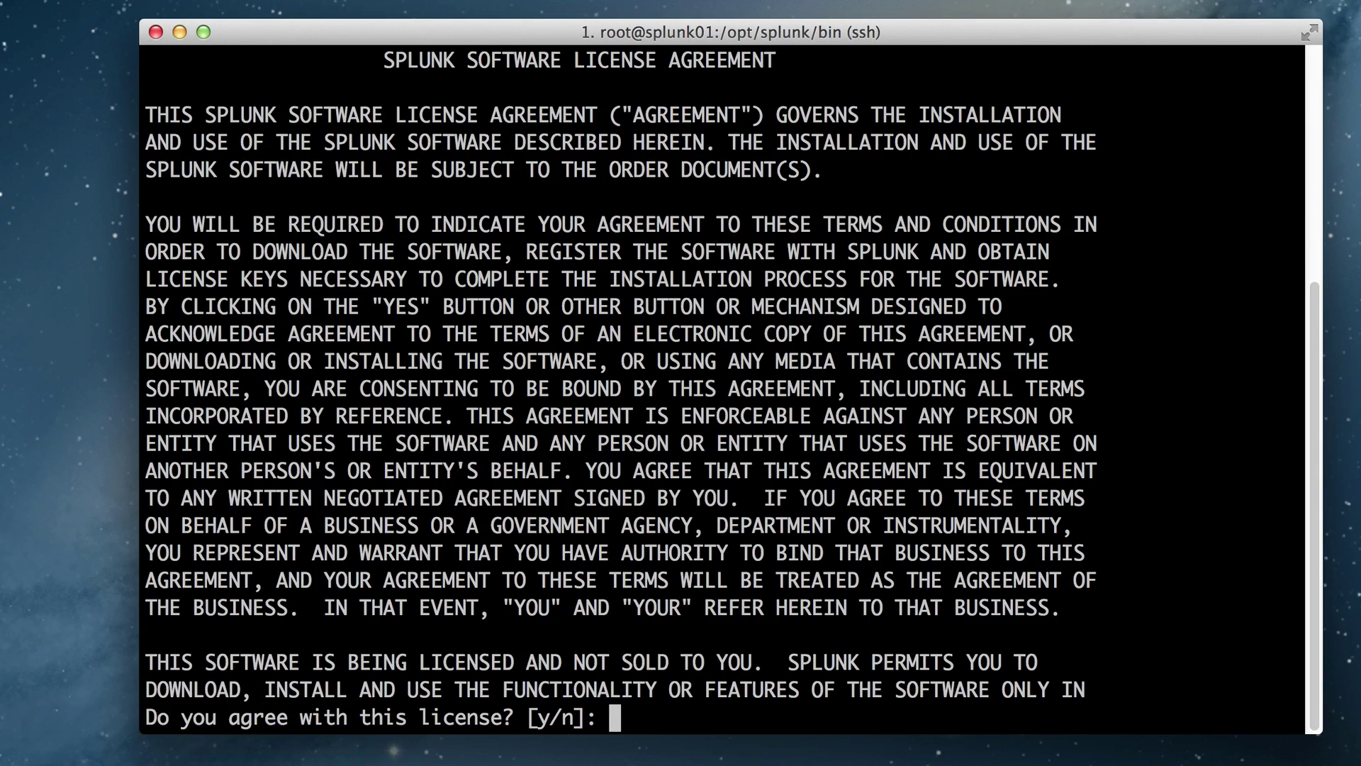
text(y)
key(Return)
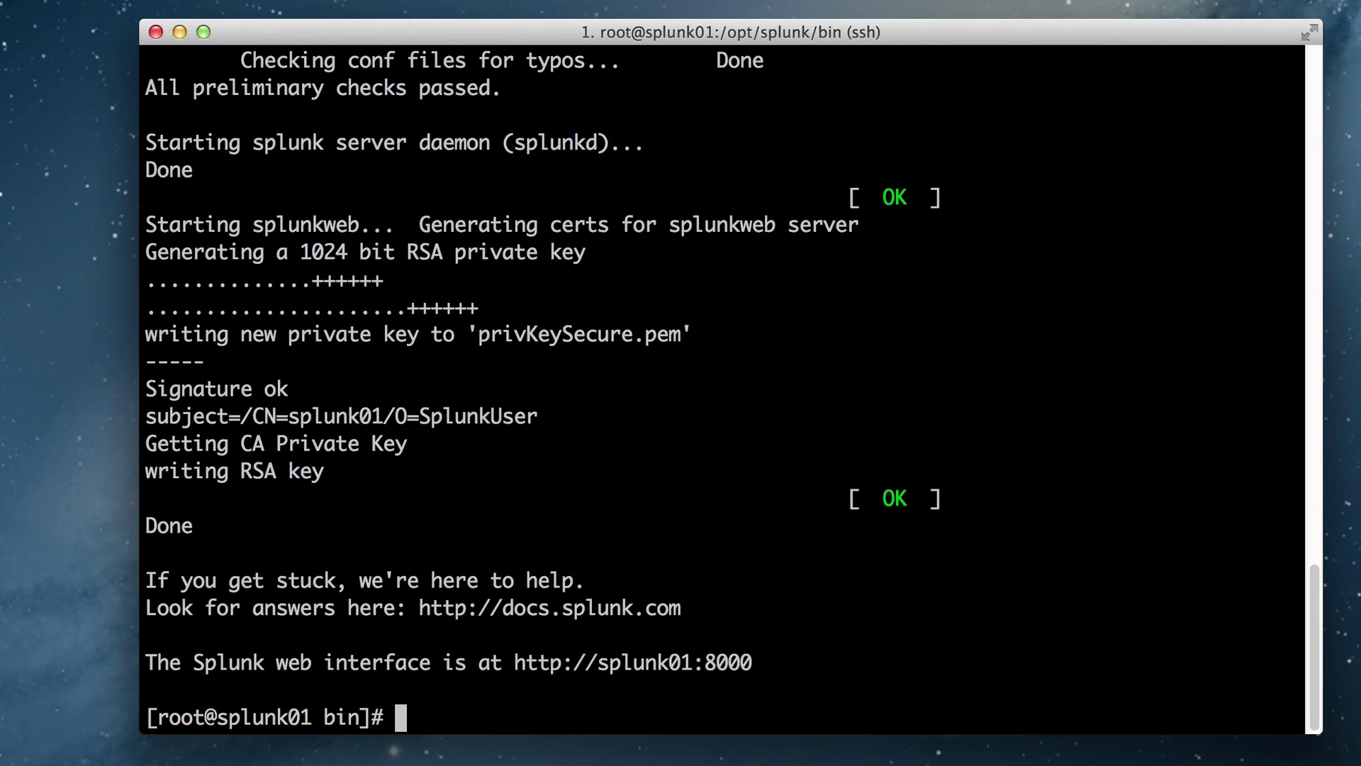
- Highlight the web interface address line and the splunk01 host name
drag(146, 662, 745, 665)
click(727, 669)
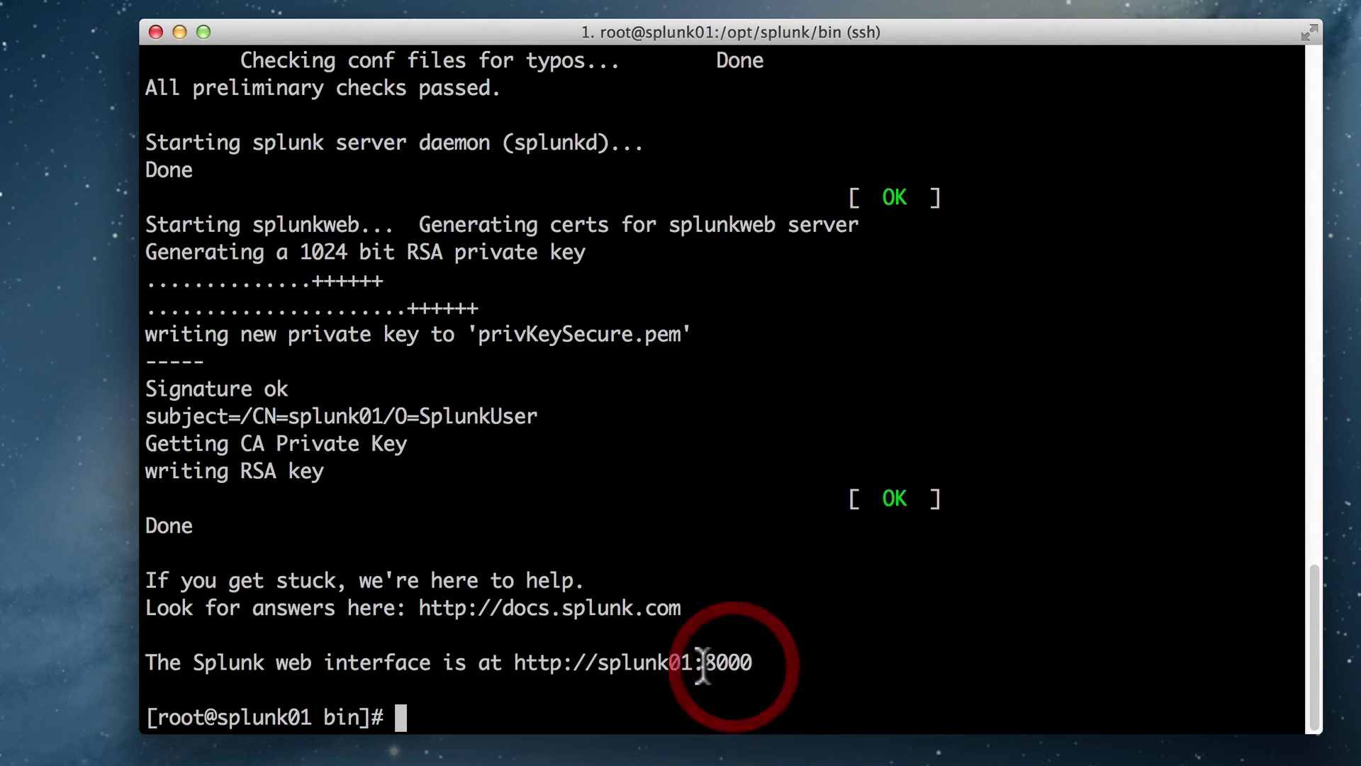
double_click(627, 662)
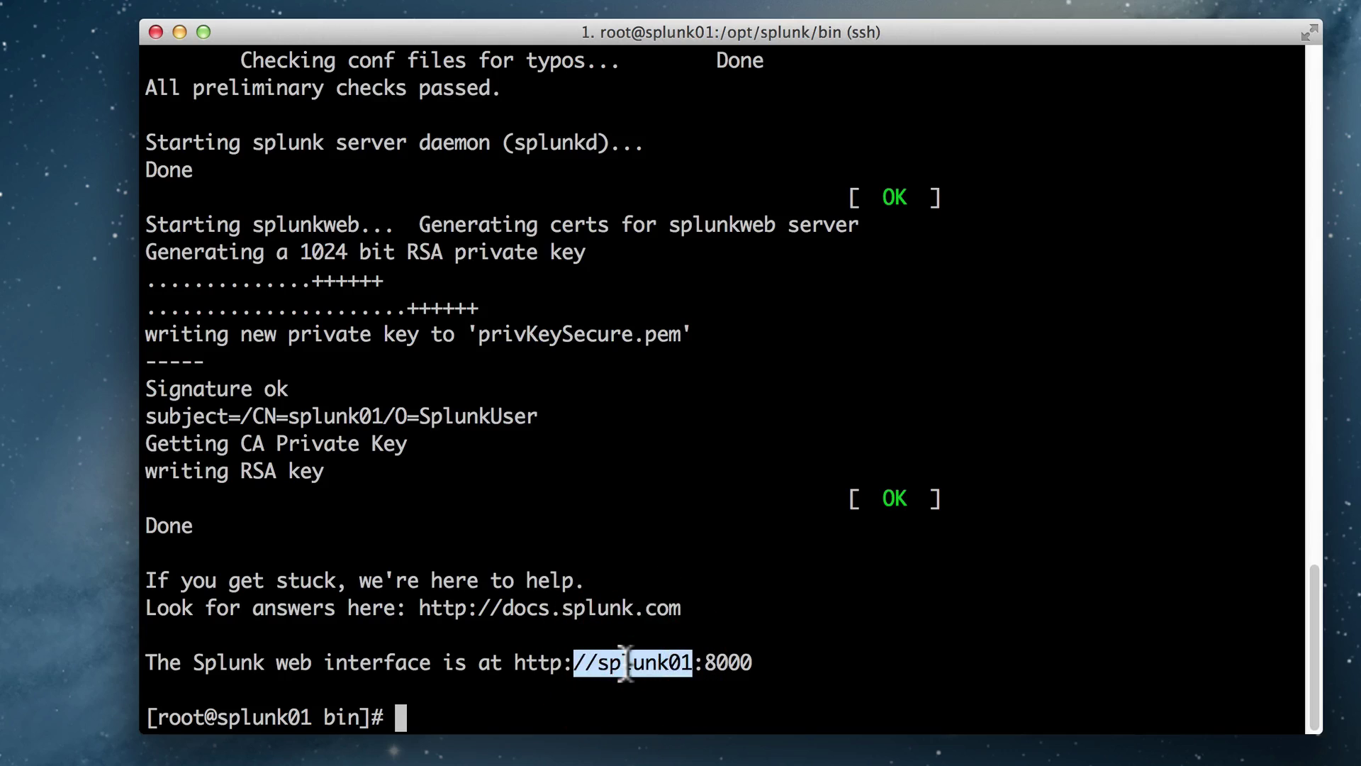
click(626, 662)
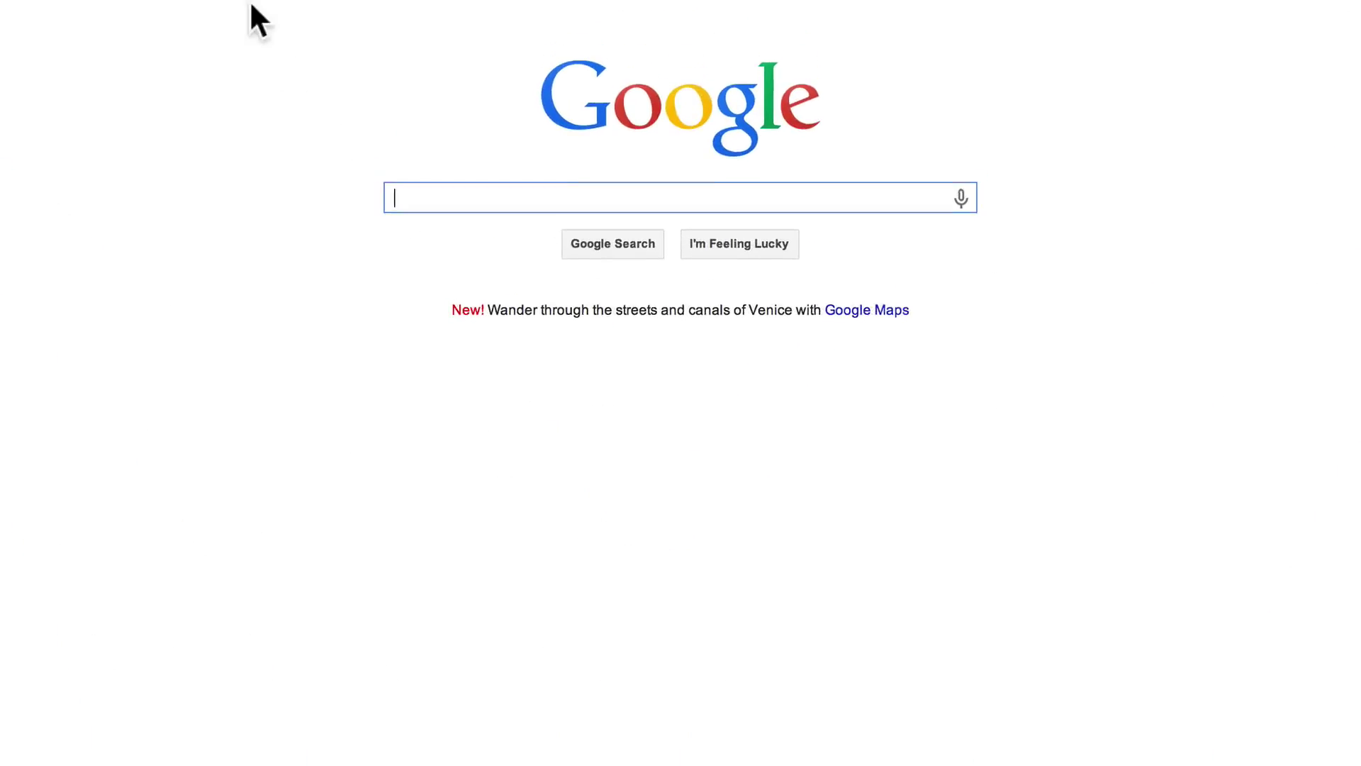
- Load 192.168.0.10:8000 in Chrome, getting a could-not-connect error
text(192.1)
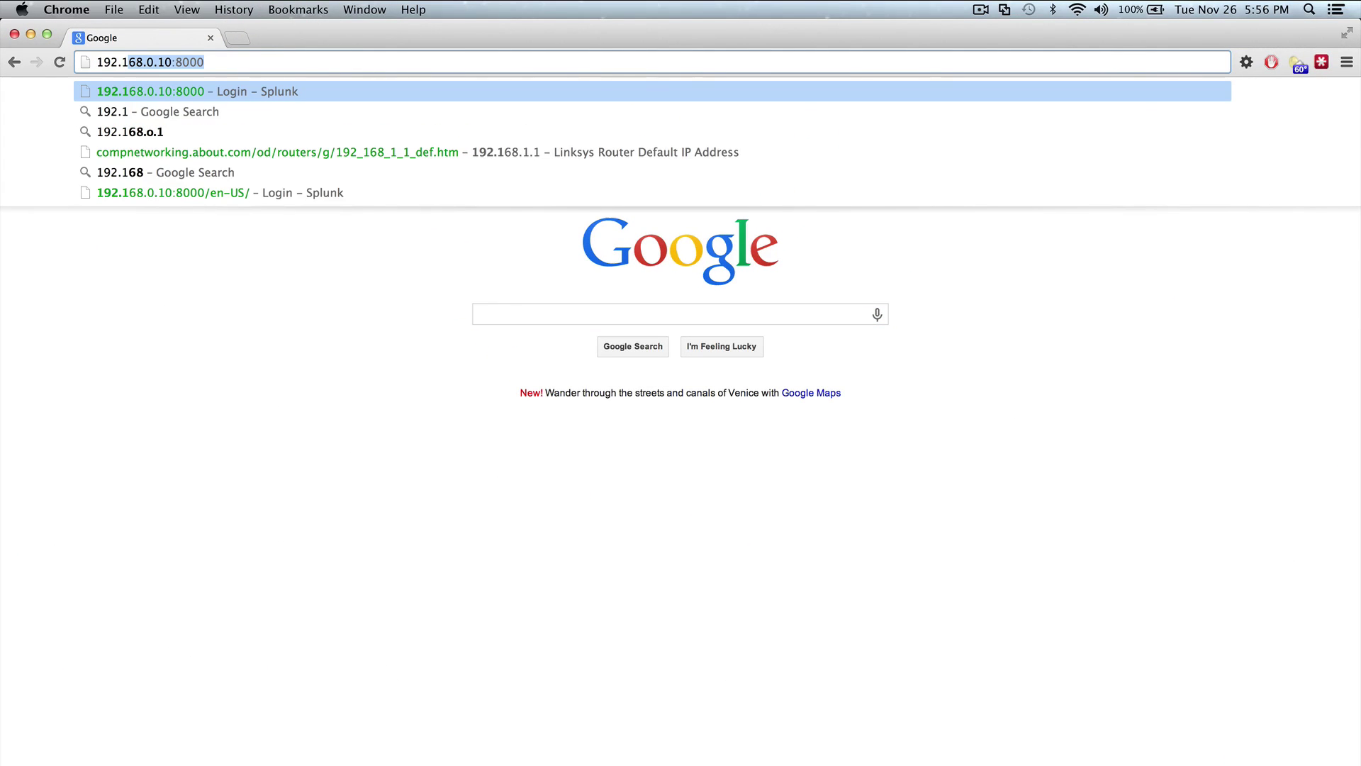
text(68.)
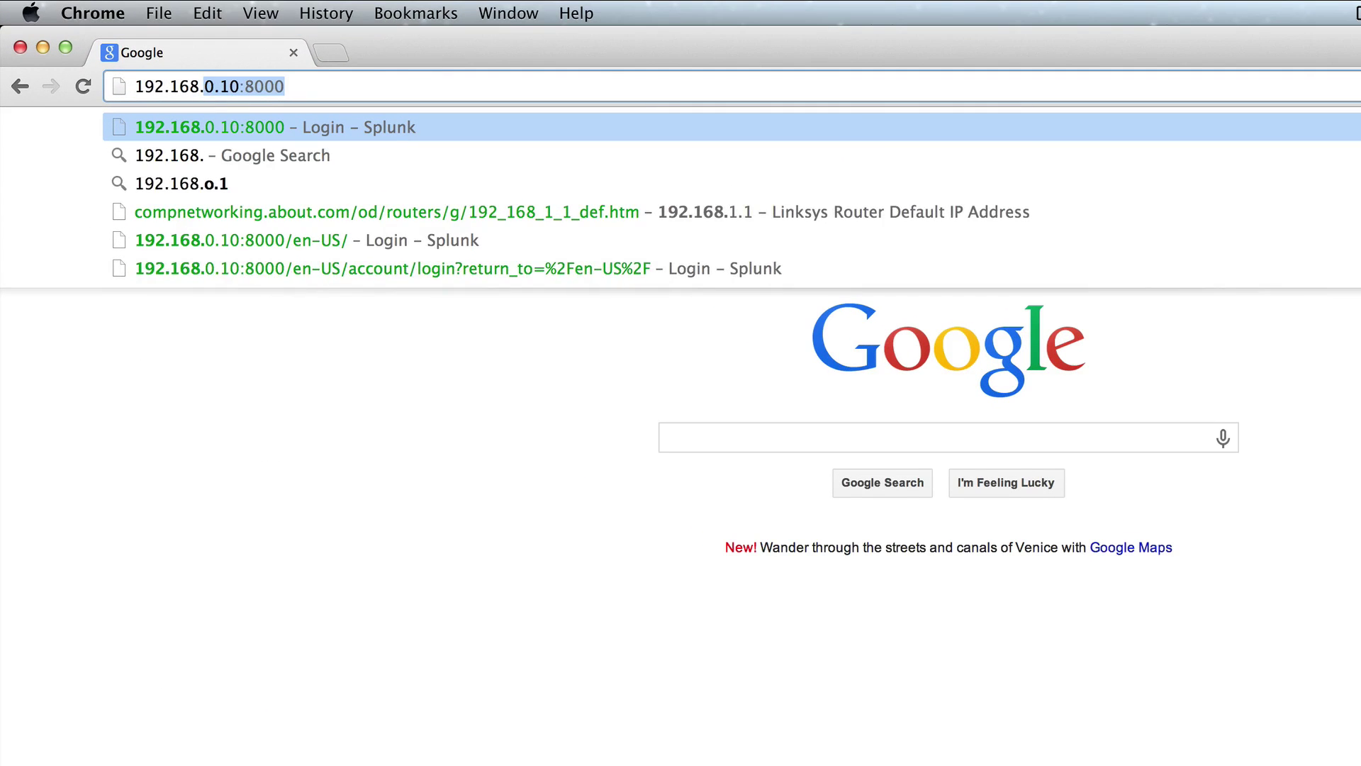
text(0.19)
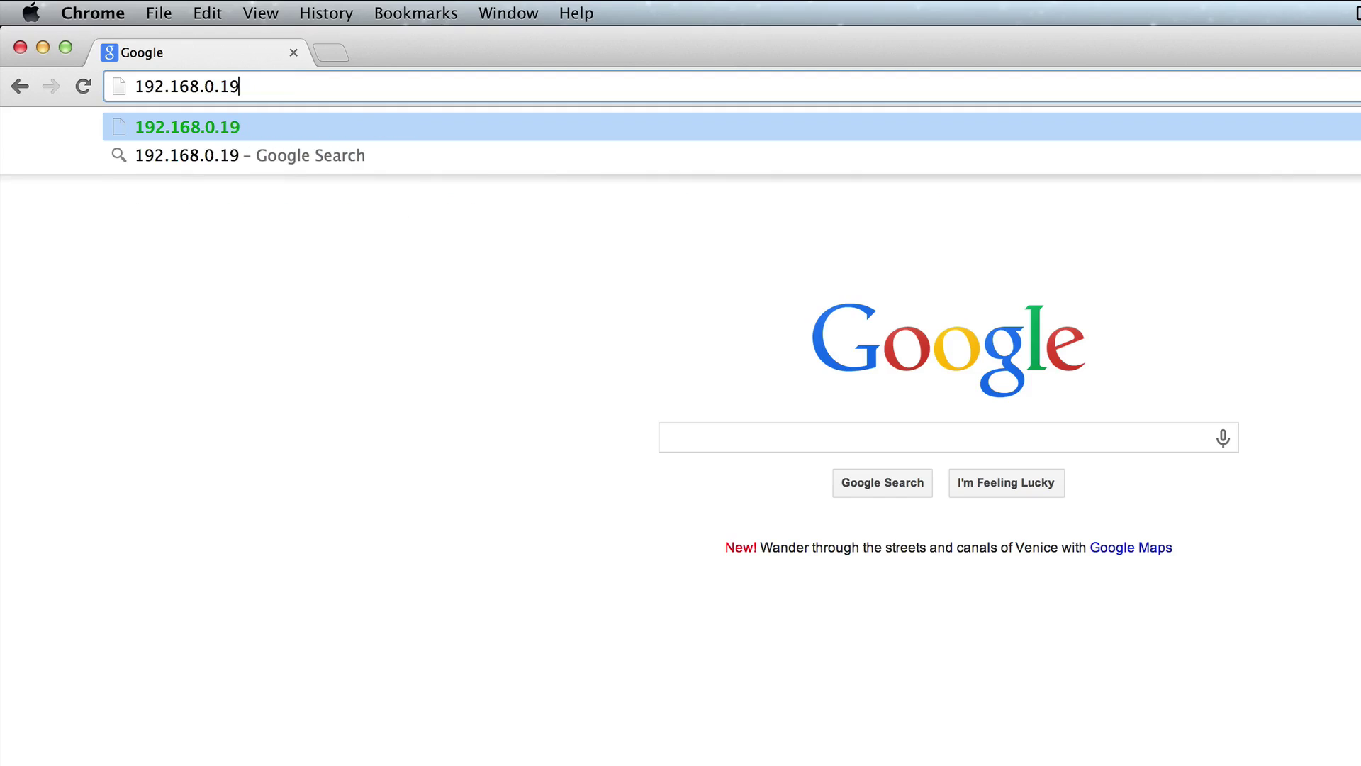
key(BackSpace)
text(0:)
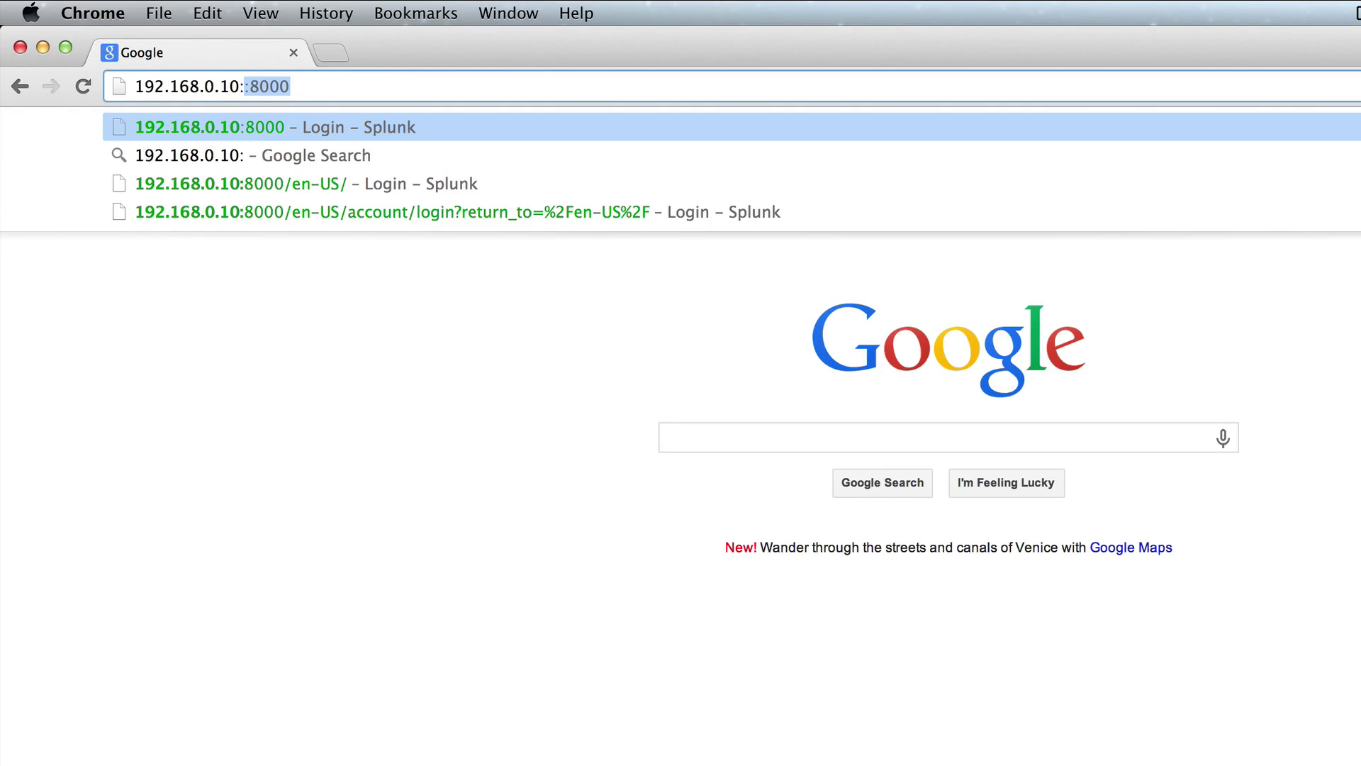
text(8000)
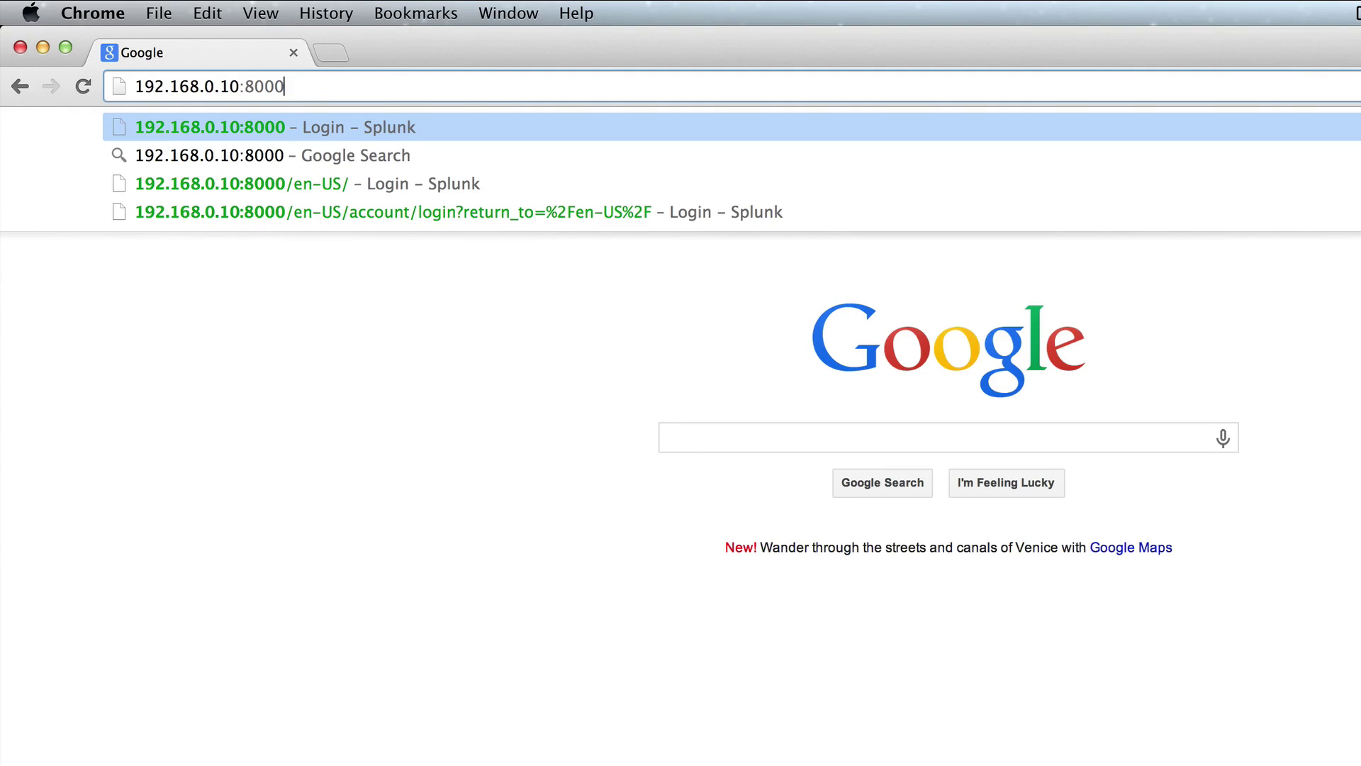
key(Return)
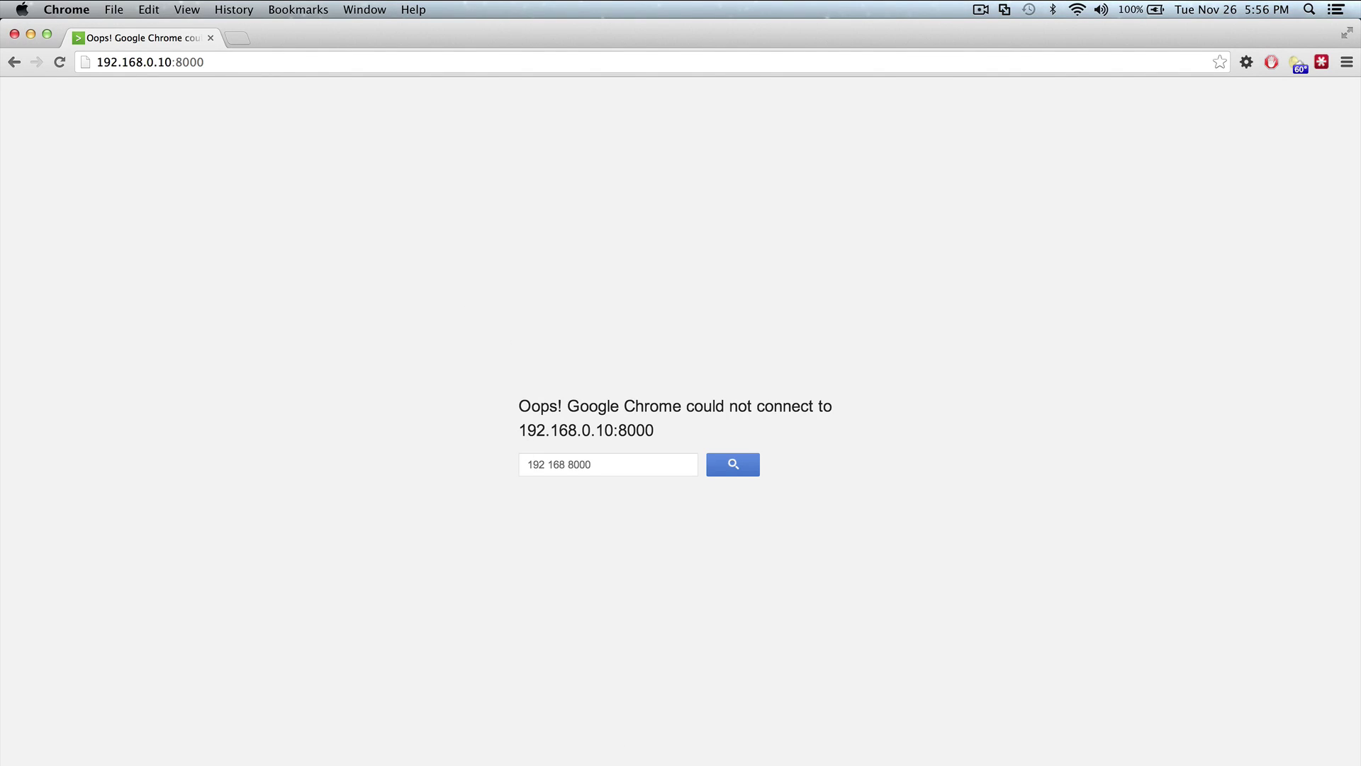
- Run 'service iptables stop' on the server, then select Chrome's address bar URL
click(704, 763)
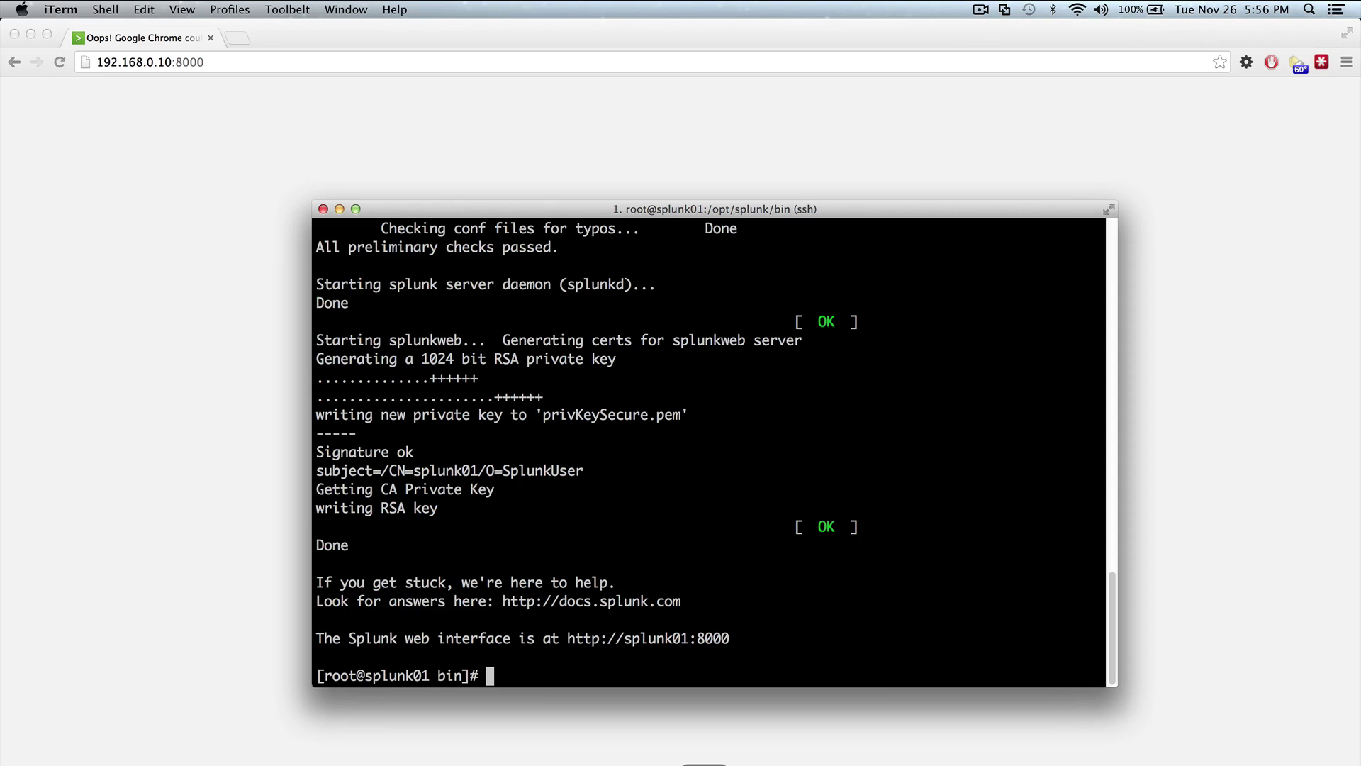
click(574, 669)
text(service iptables stop)
key(Return)
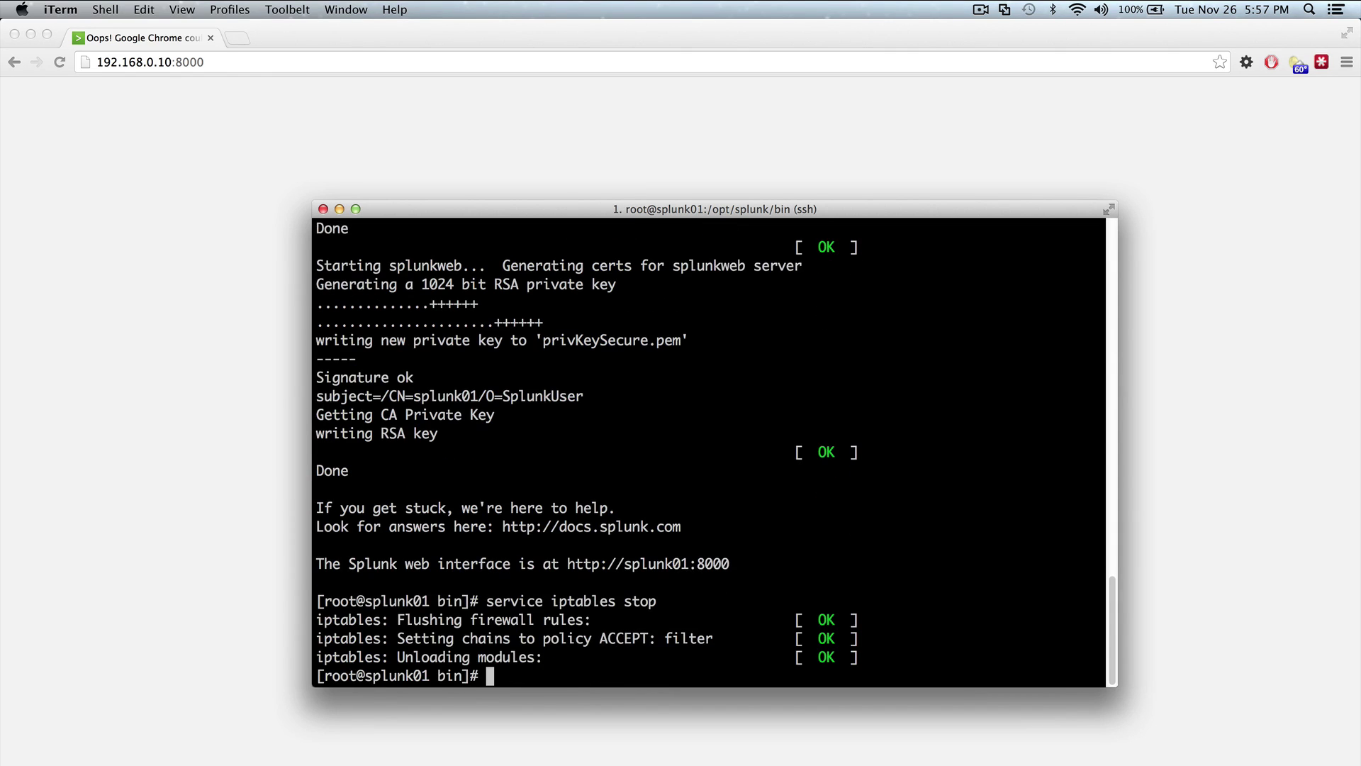
click(244, 174)
click(221, 64)
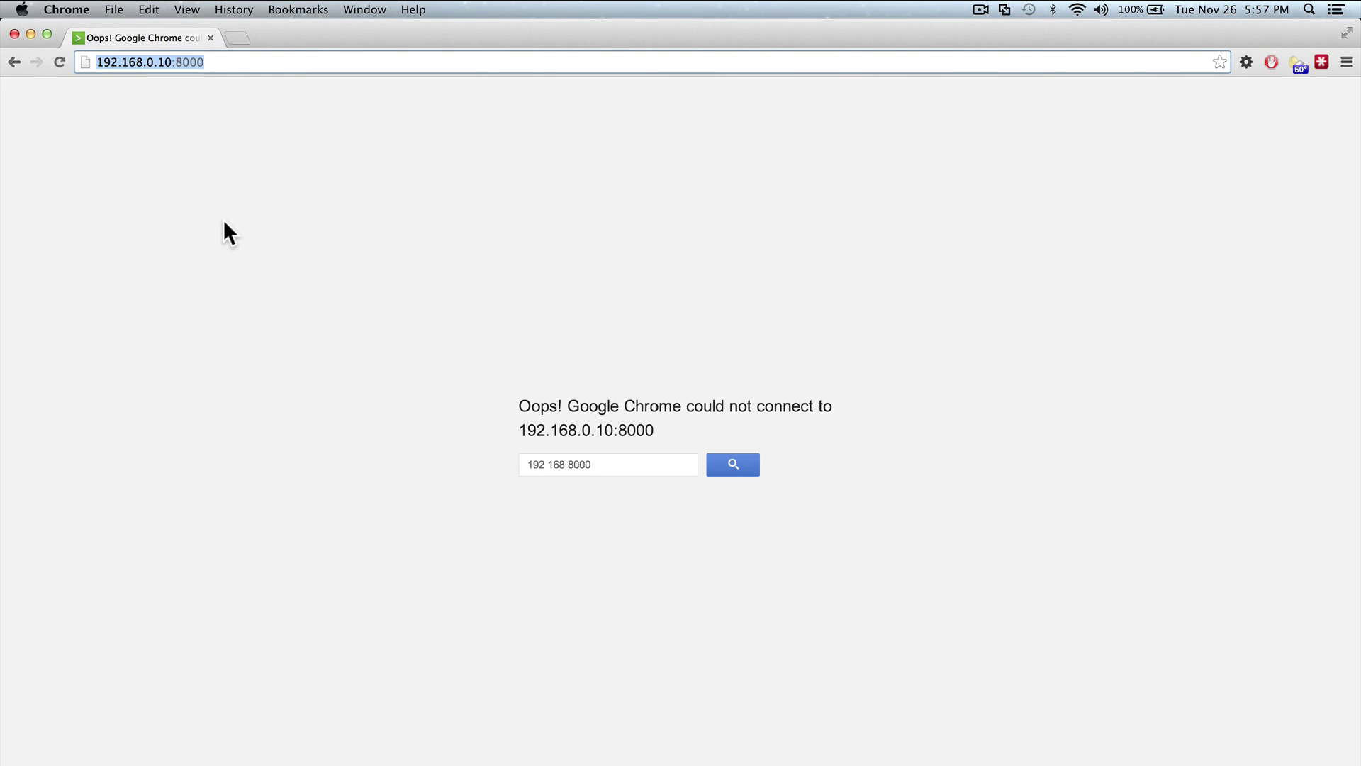
- Reload 192.168.0.10:8000 to show the Splunk sign-in page, then return to iTerm
key(Return)
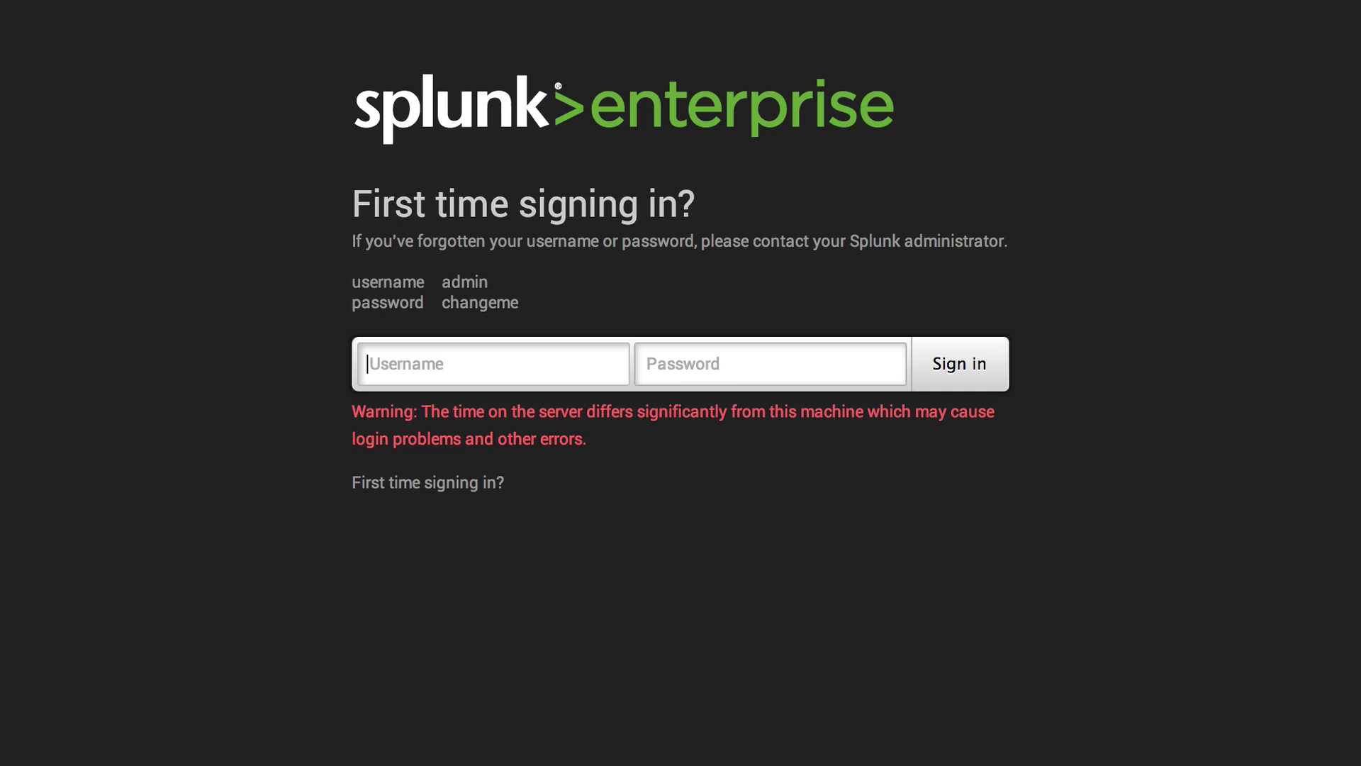
key(ctrl+Up)
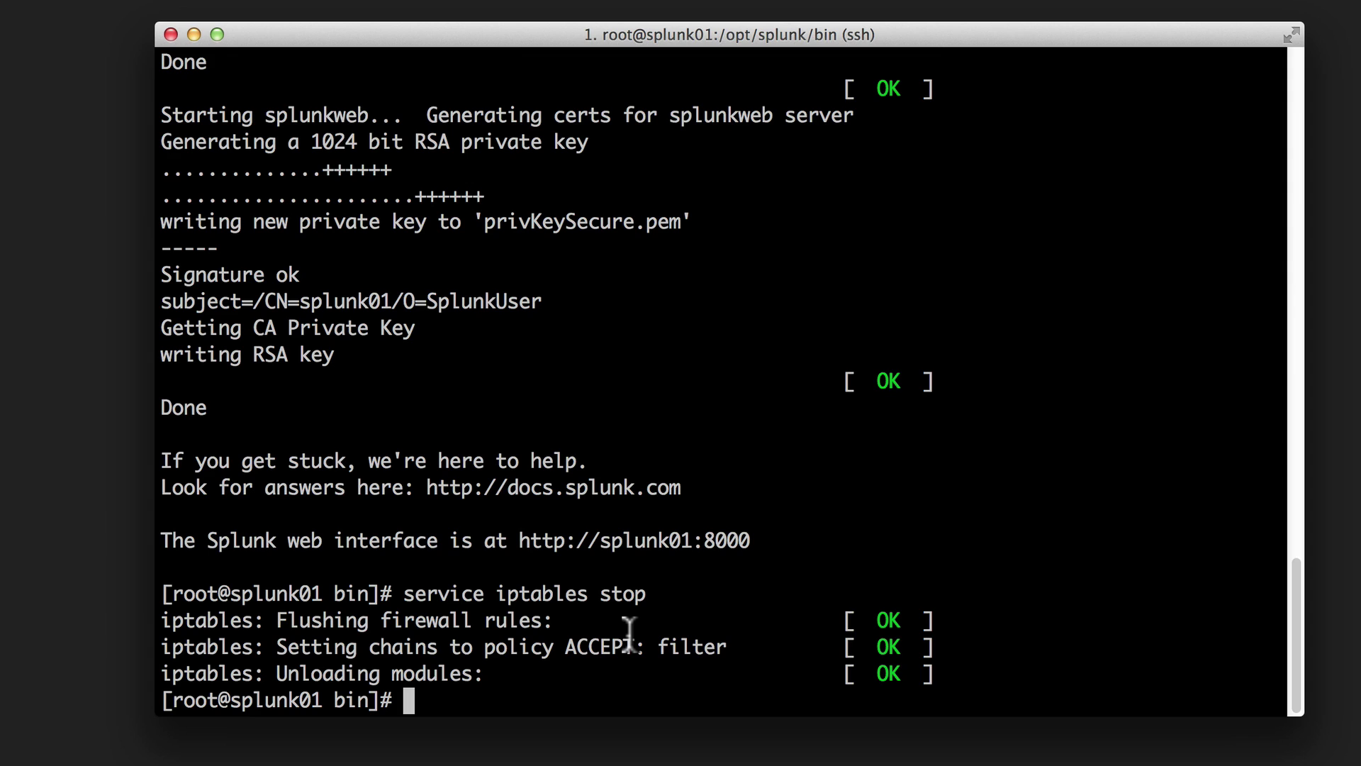
- Run 'ntpdate pool.ntp.org' to sync the server clock
text(net)
key(BackSpace)
key(BackSpace)
text(tpdate )
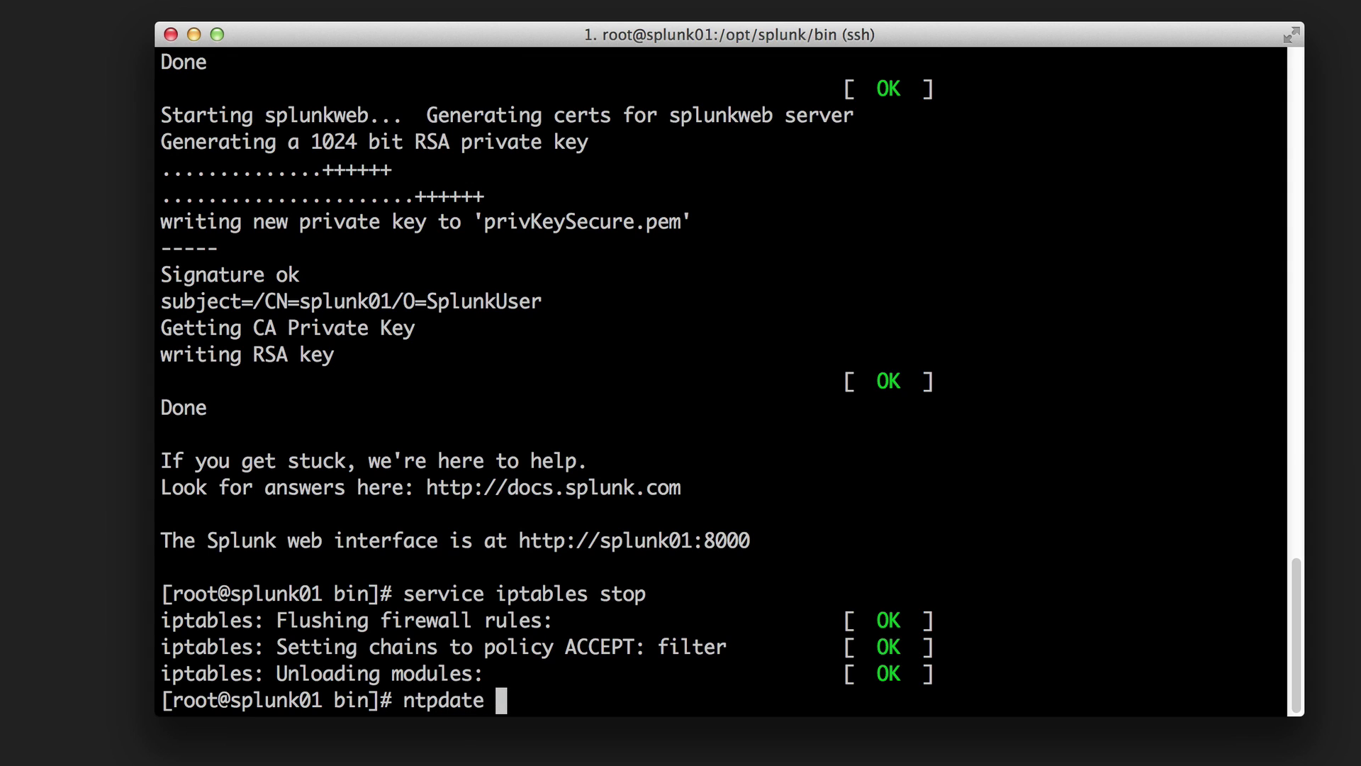
text(pool.ntp.)
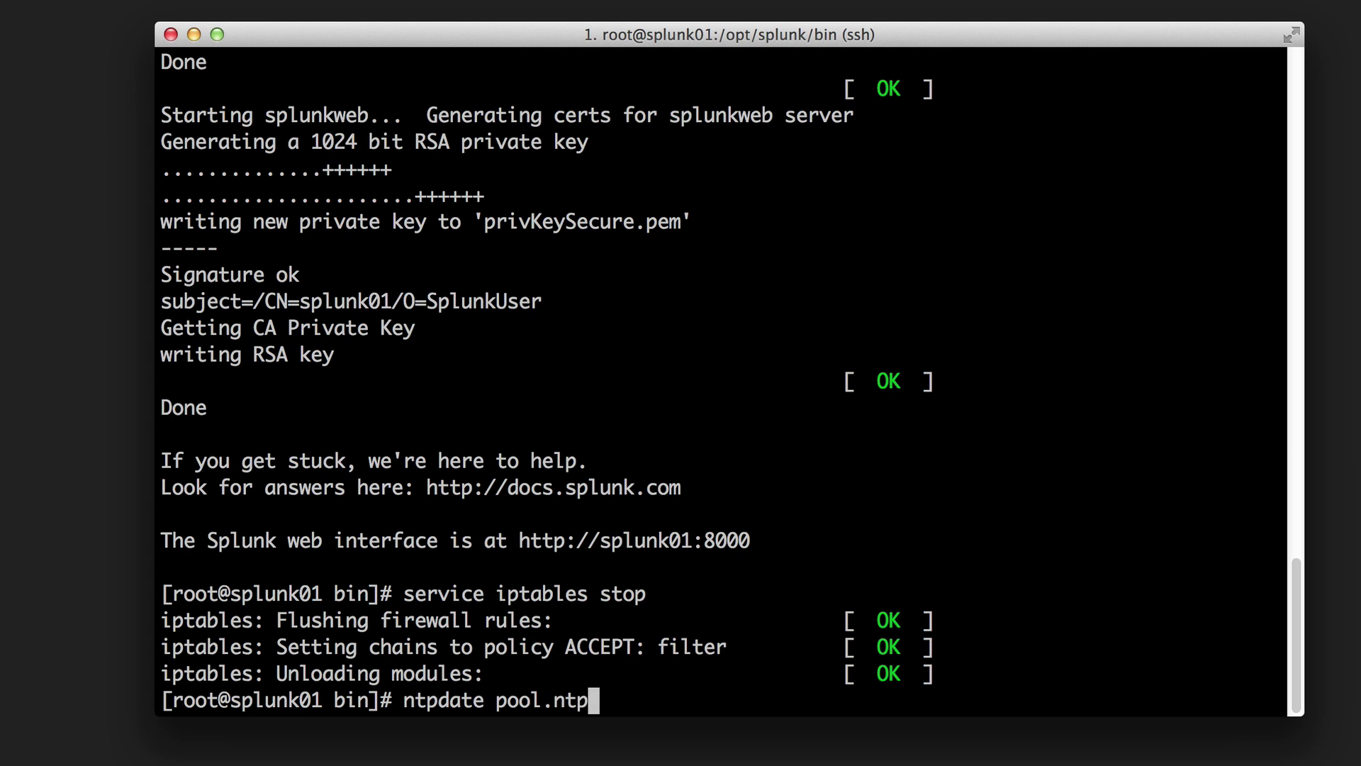
text(org)
key(Return)
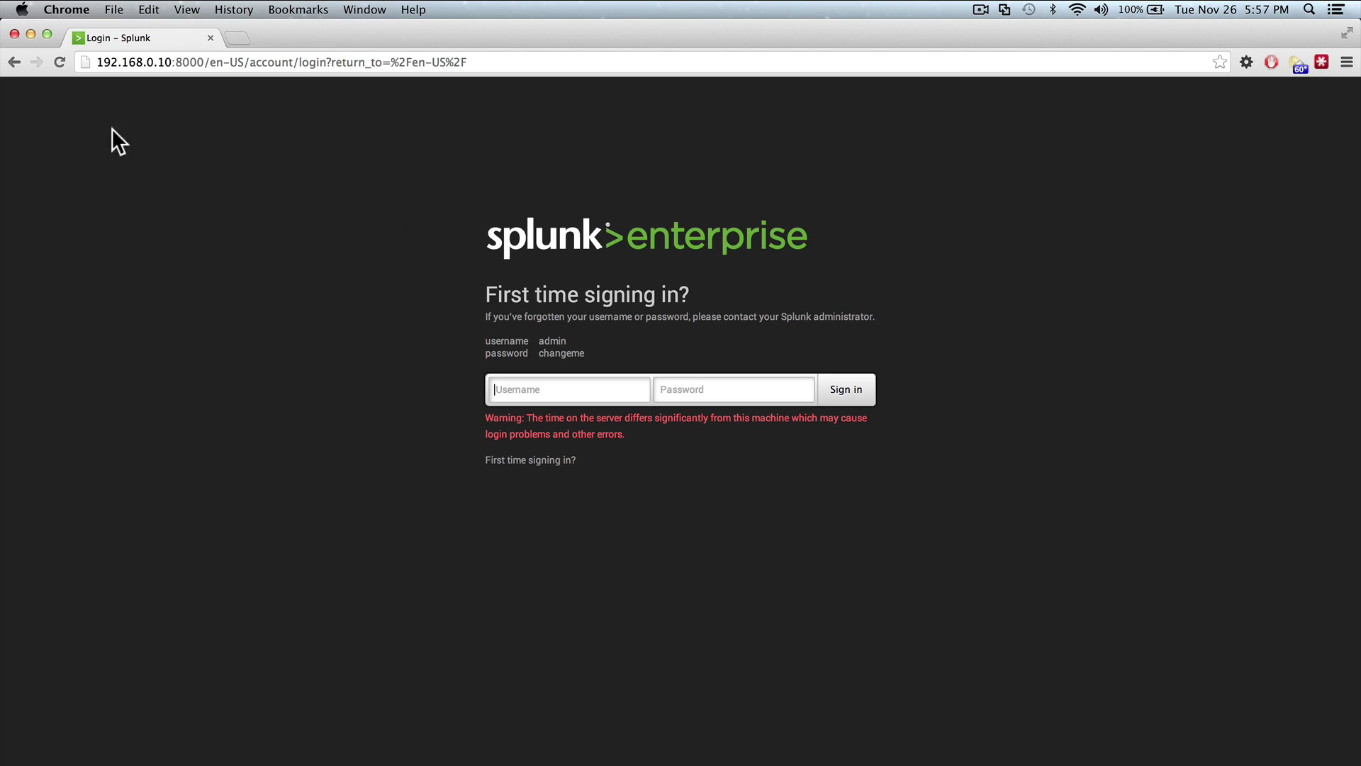
- Reload the Splunk login page and sign in with the default administrator username and password
click(61, 62)
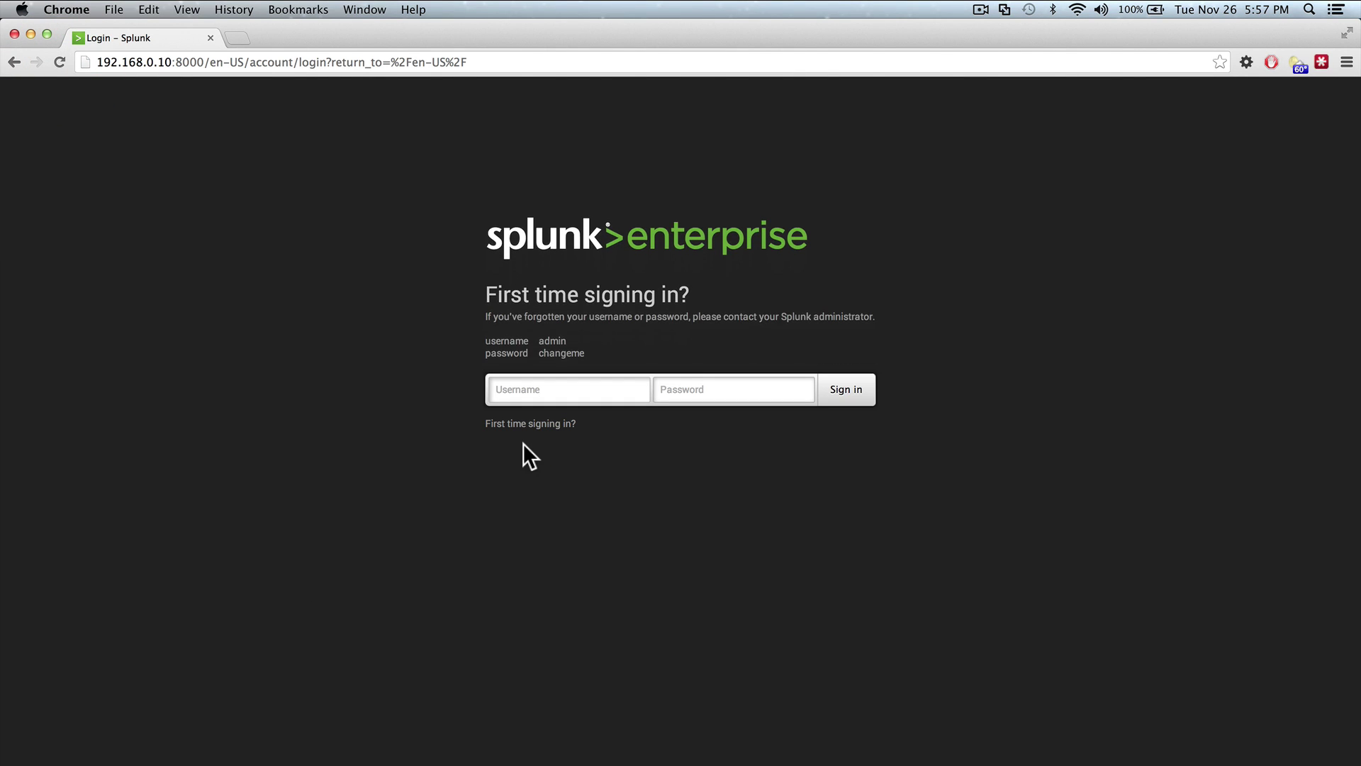
click(527, 389)
text(admin)
key(Tab)
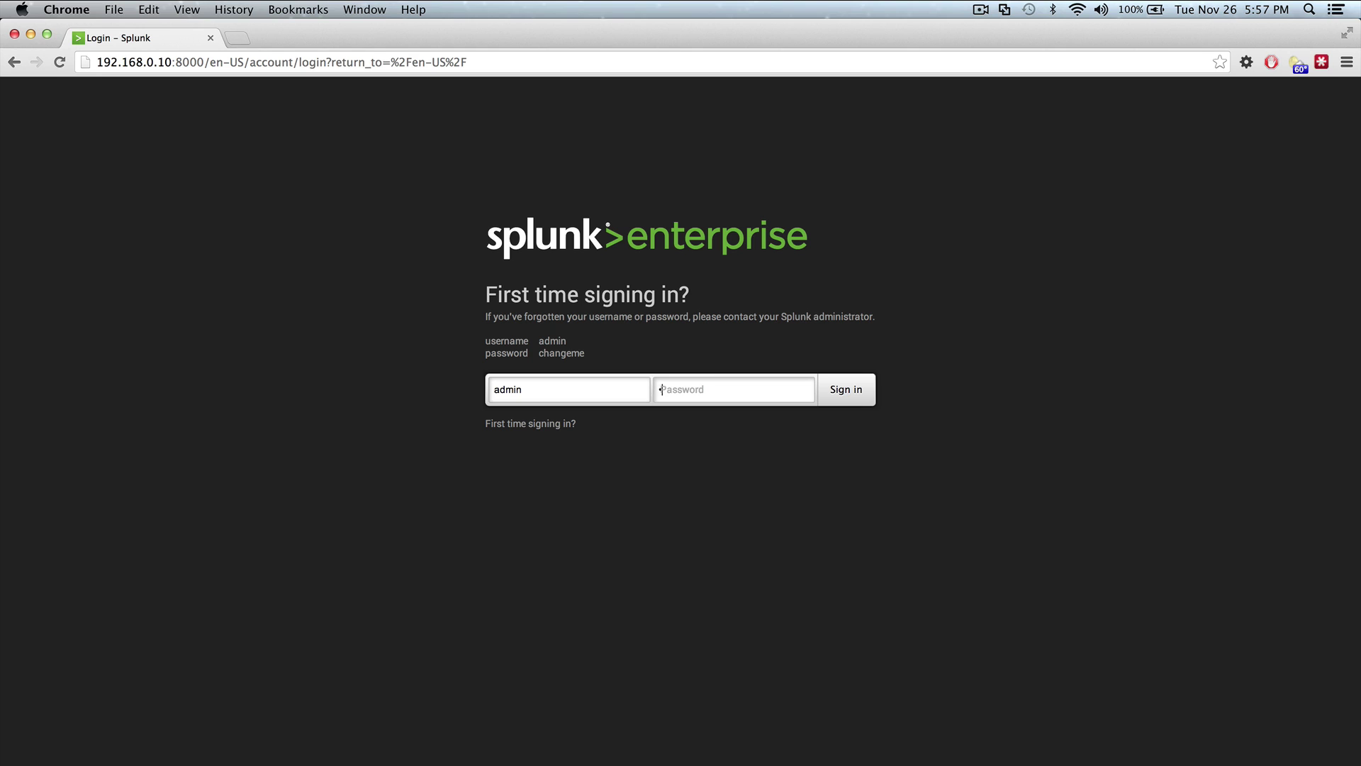
text(changeme)
key(Return)
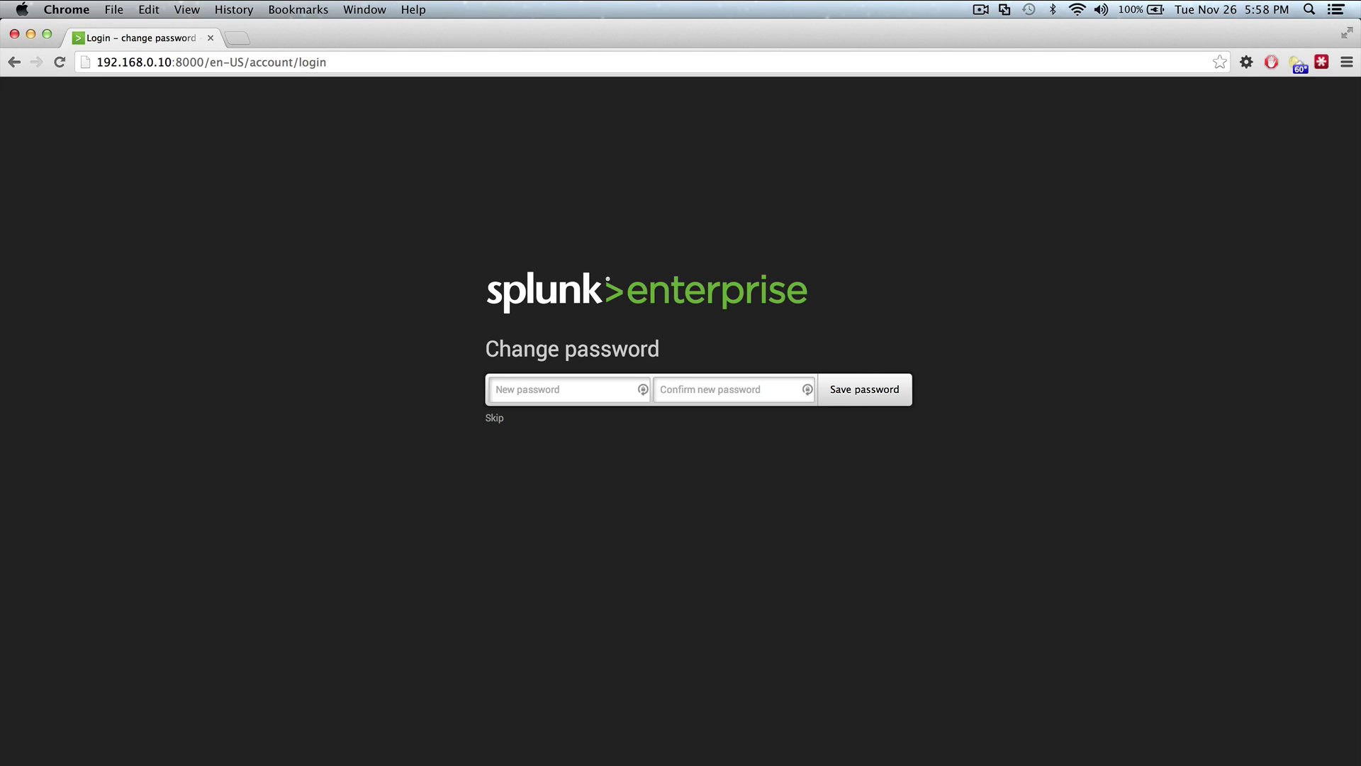
- Enter and confirm a new administrator password to reach the Splunk Home page
text(changeme)
key(Tab)
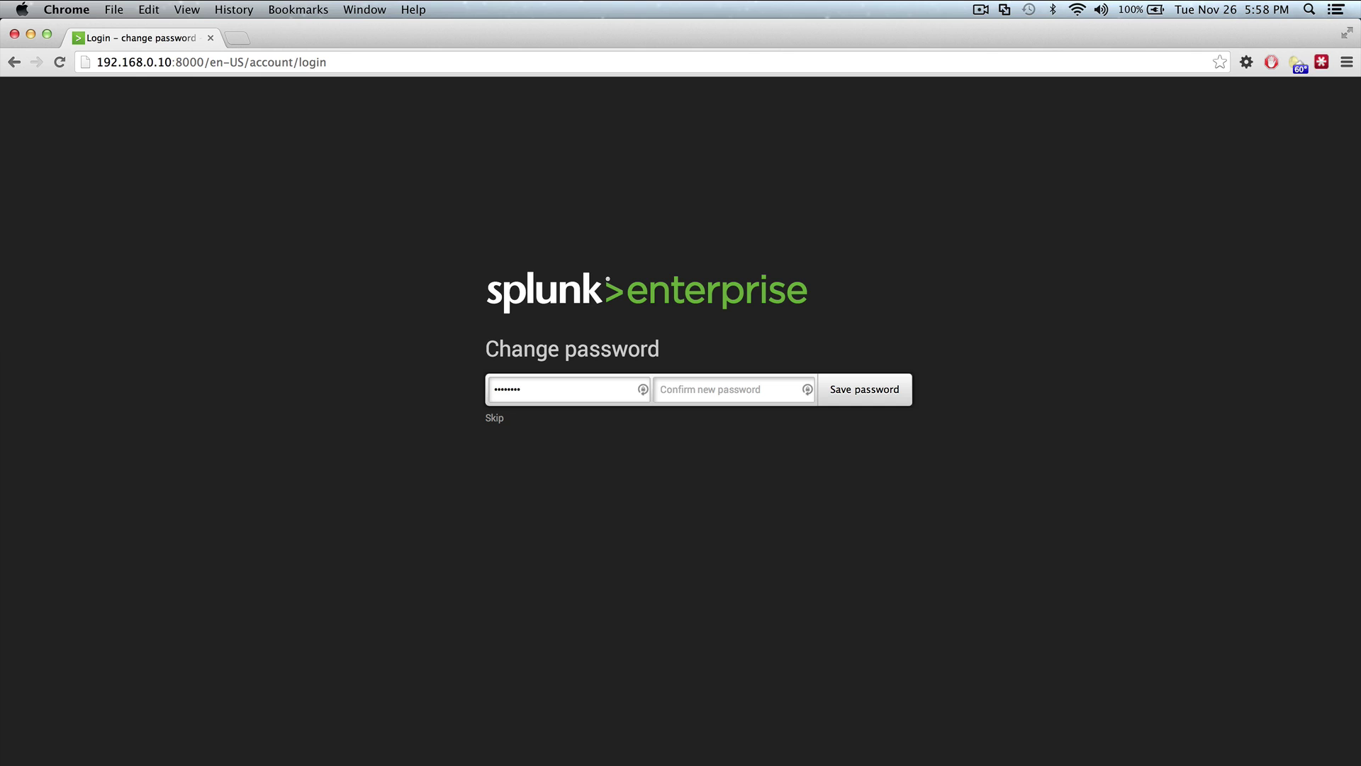
text(changeme)
key(Return)
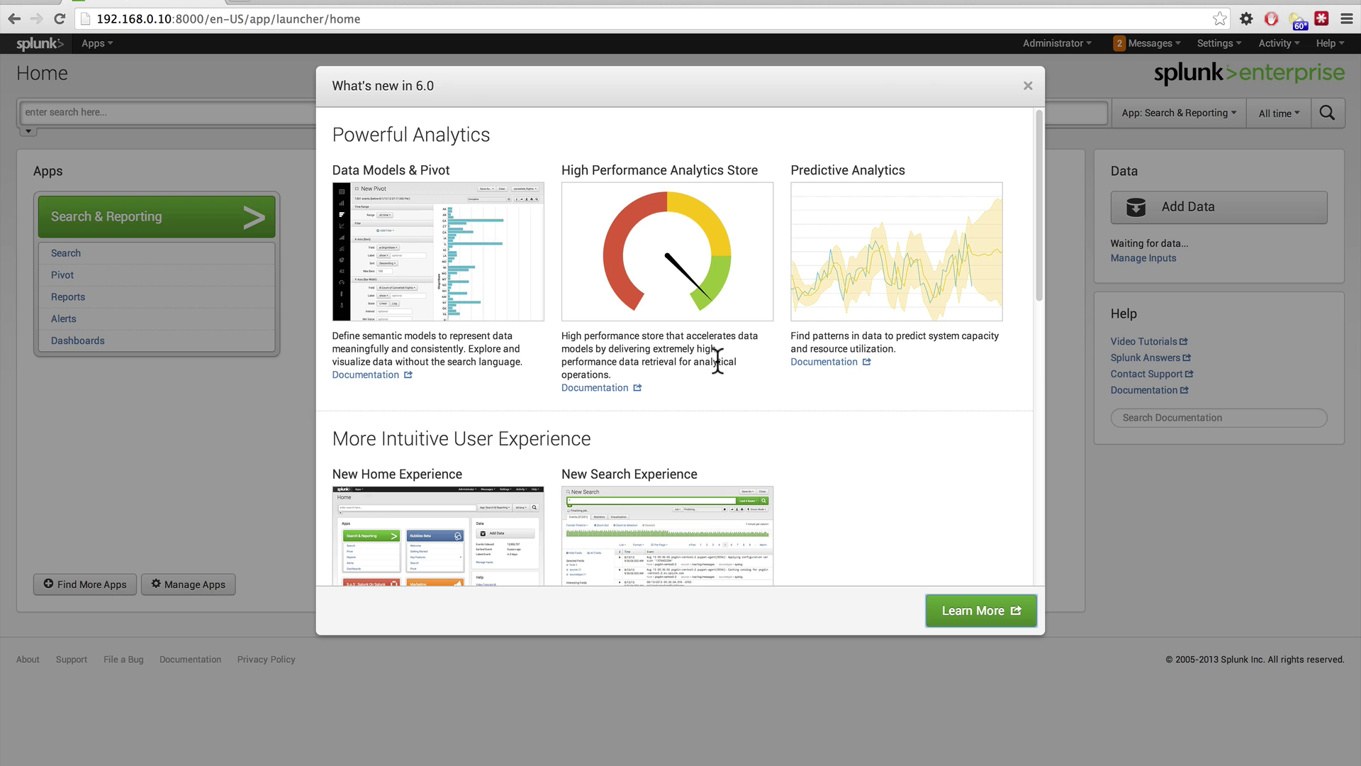
- Close the What's new in 6.0 overview and review the two 5000MB free-disk-space warnings in Messages
click(1026, 87)
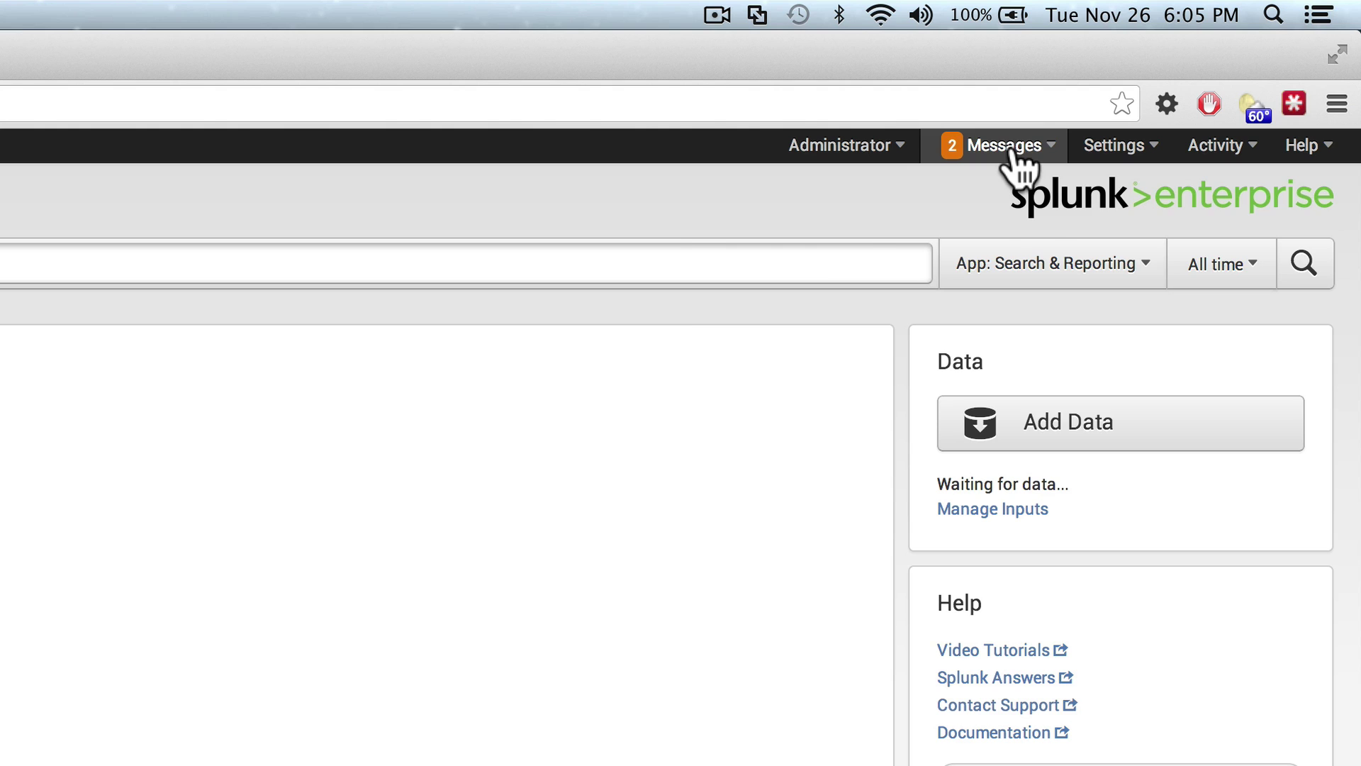
click(1010, 149)
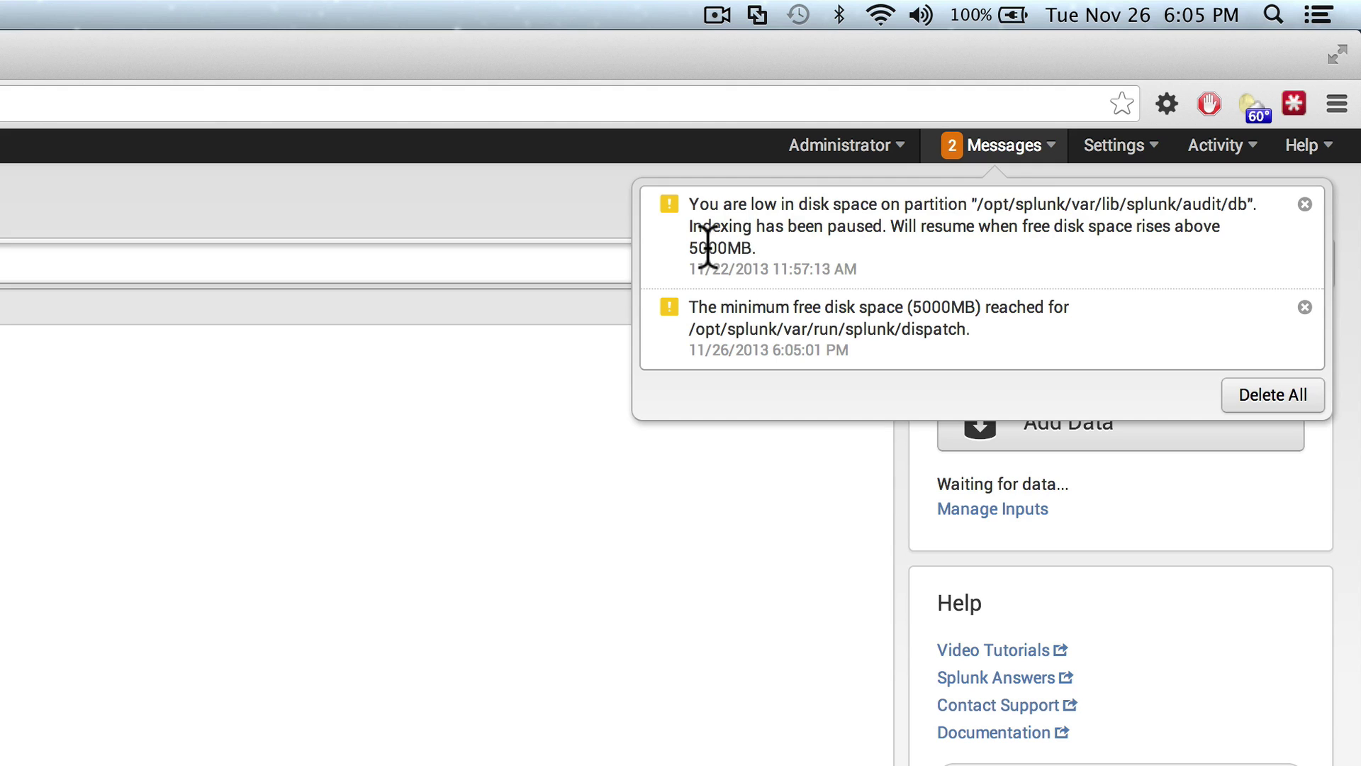
drag(689, 248, 753, 249)
click(810, 319)
- In General settings, change 'Pause indexing if free disk space falls below' from 5000 to 500 MB and save
click(552, 207)
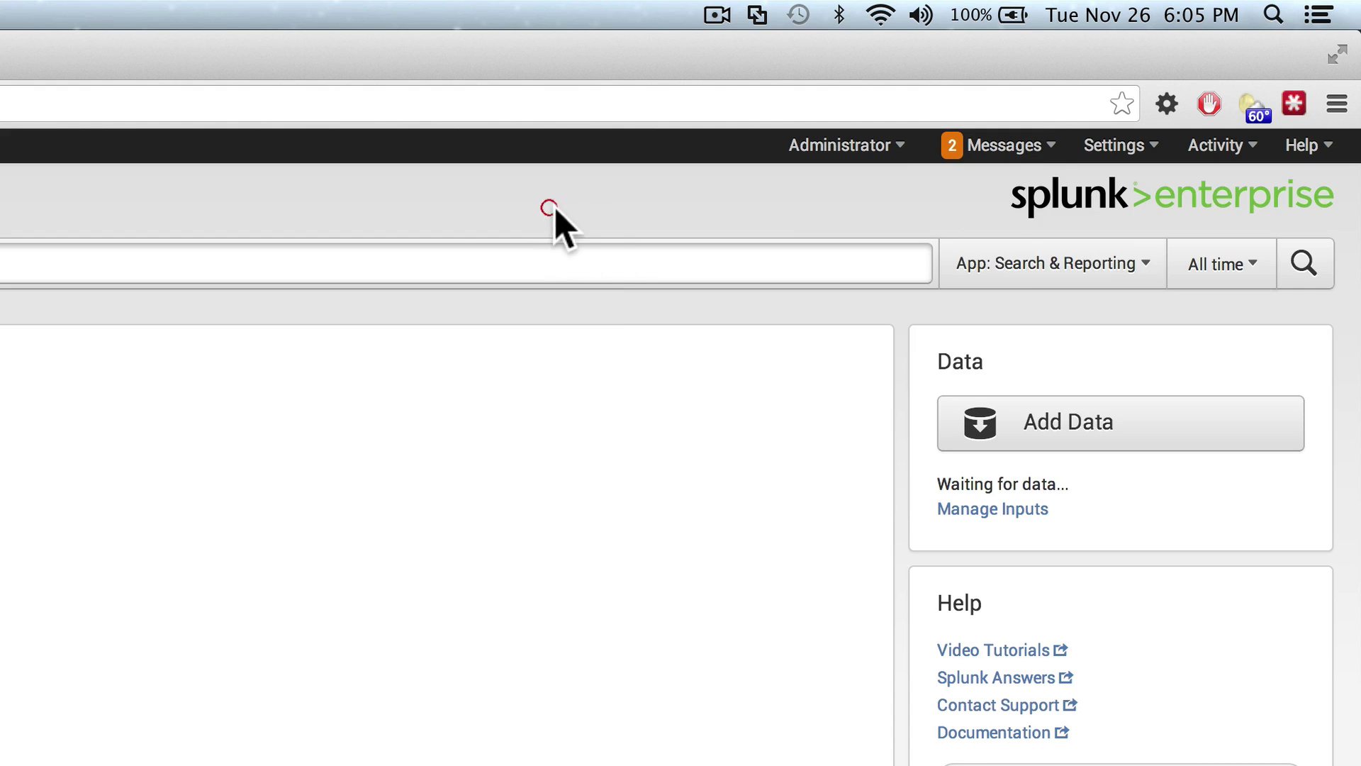
click(1125, 165)
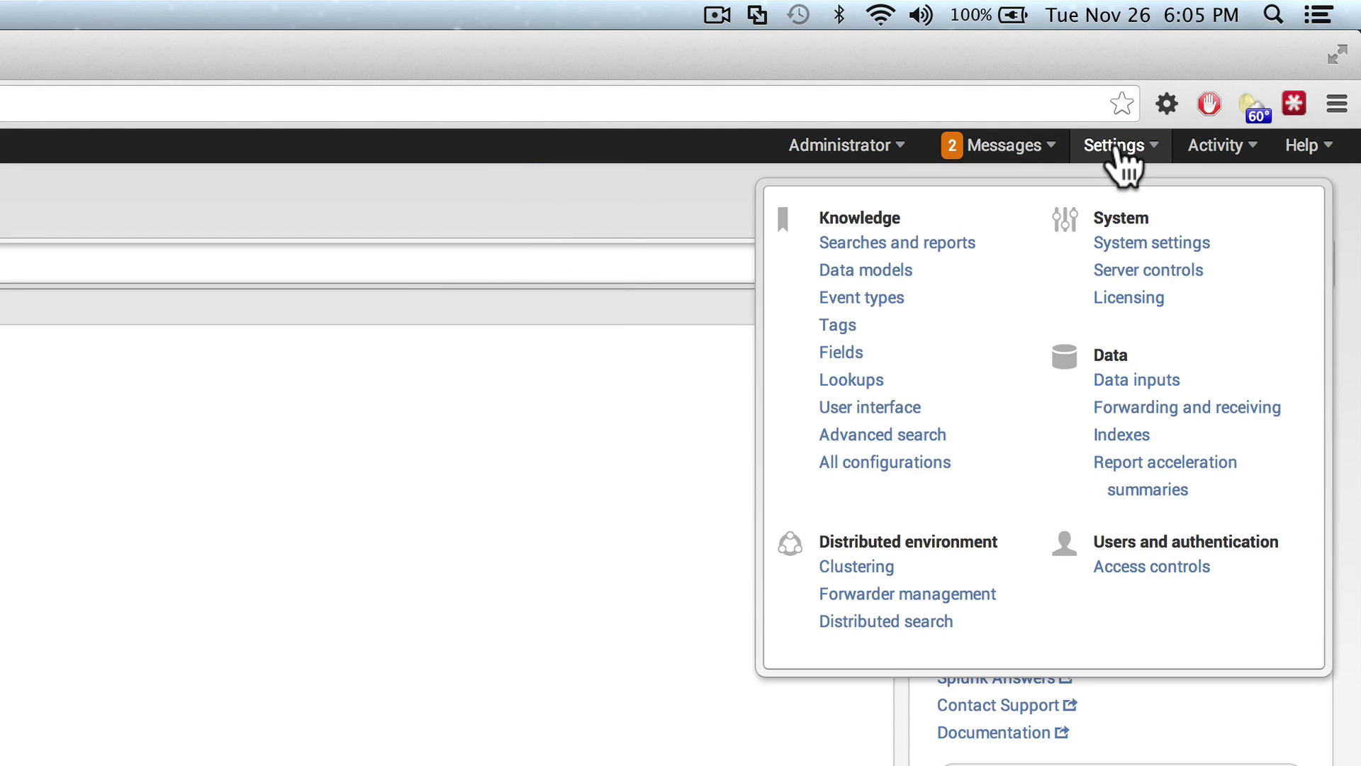
click(1114, 245)
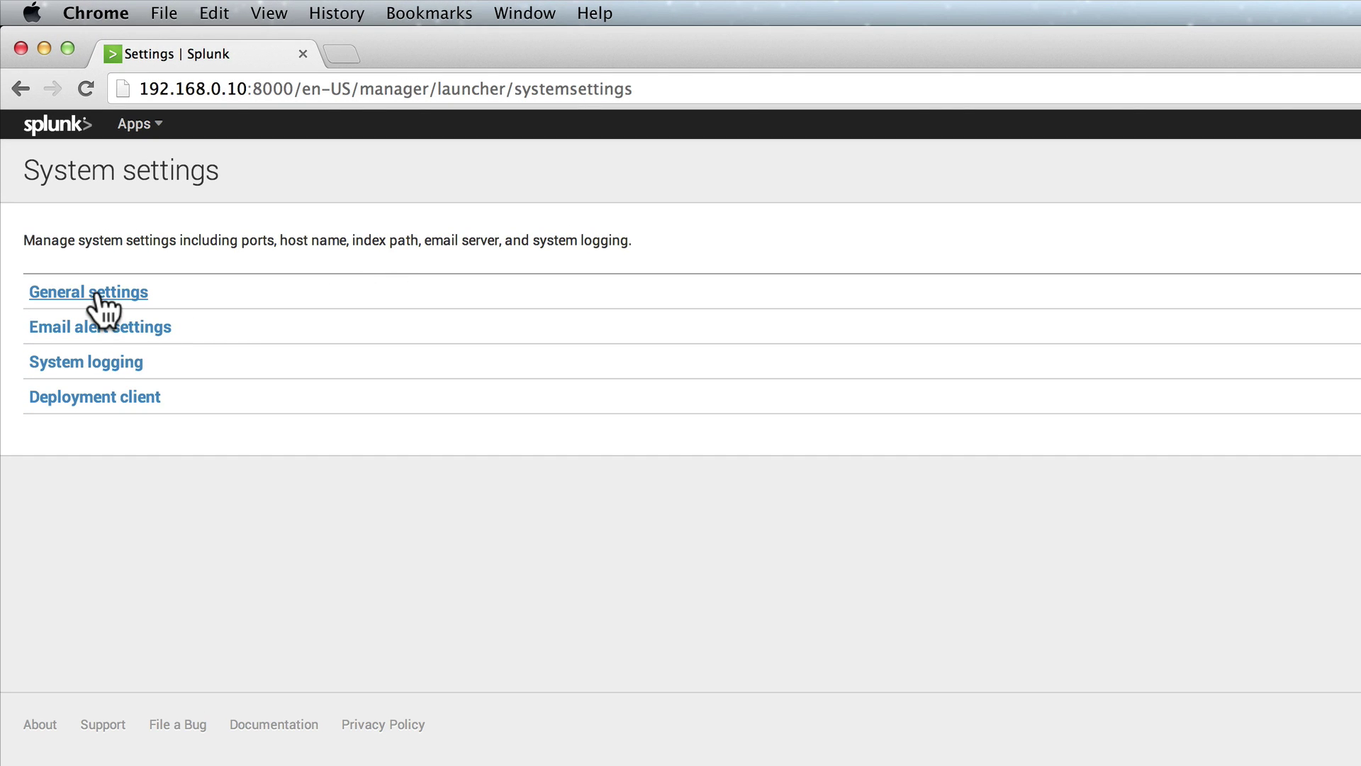
click(97, 294)
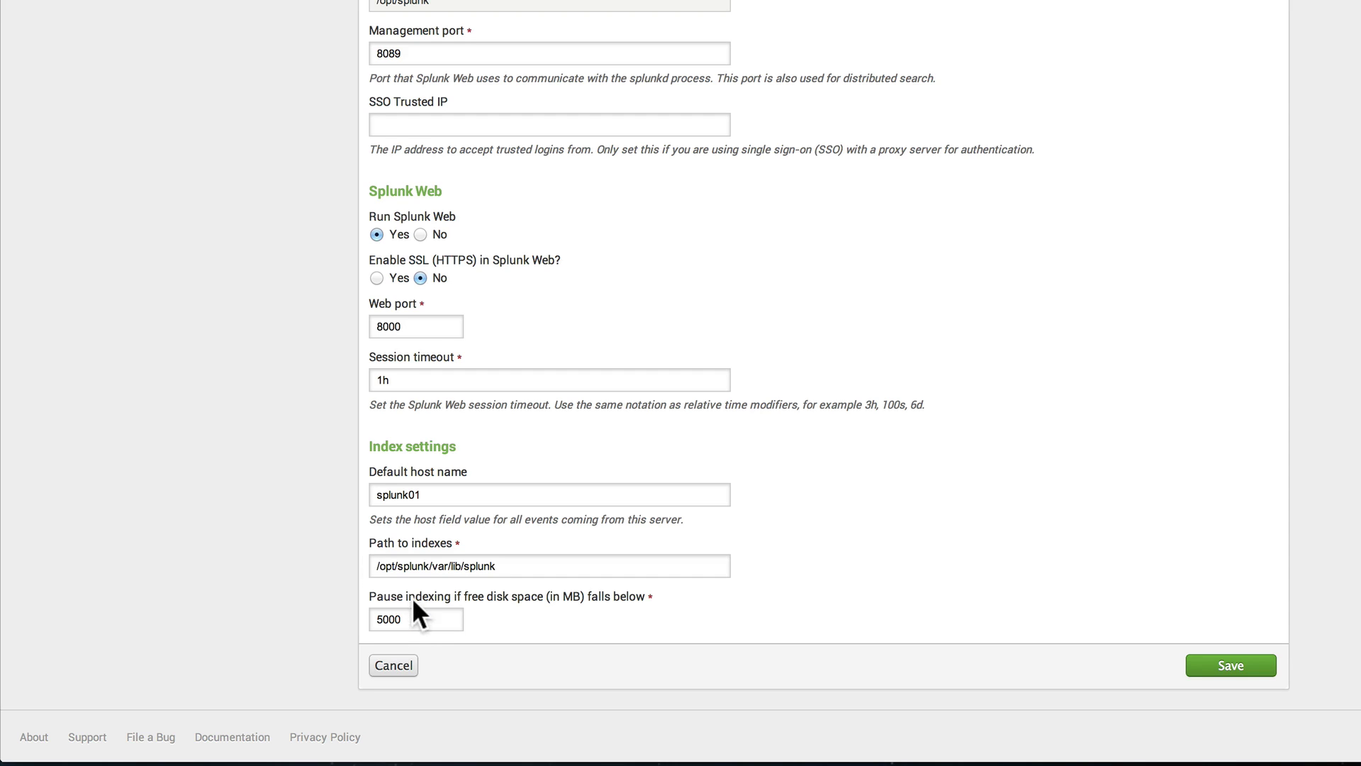
click(425, 619)
key(BackSpace)
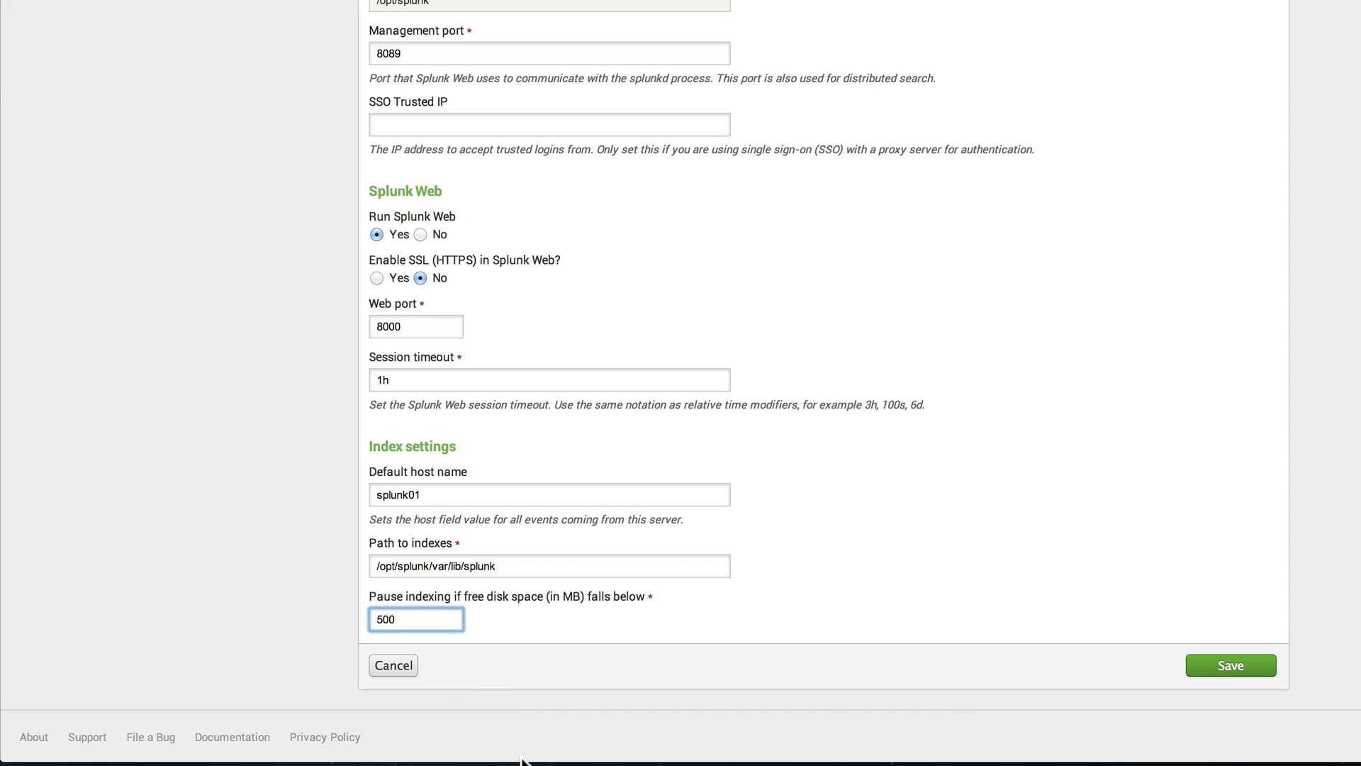
click(1204, 667)
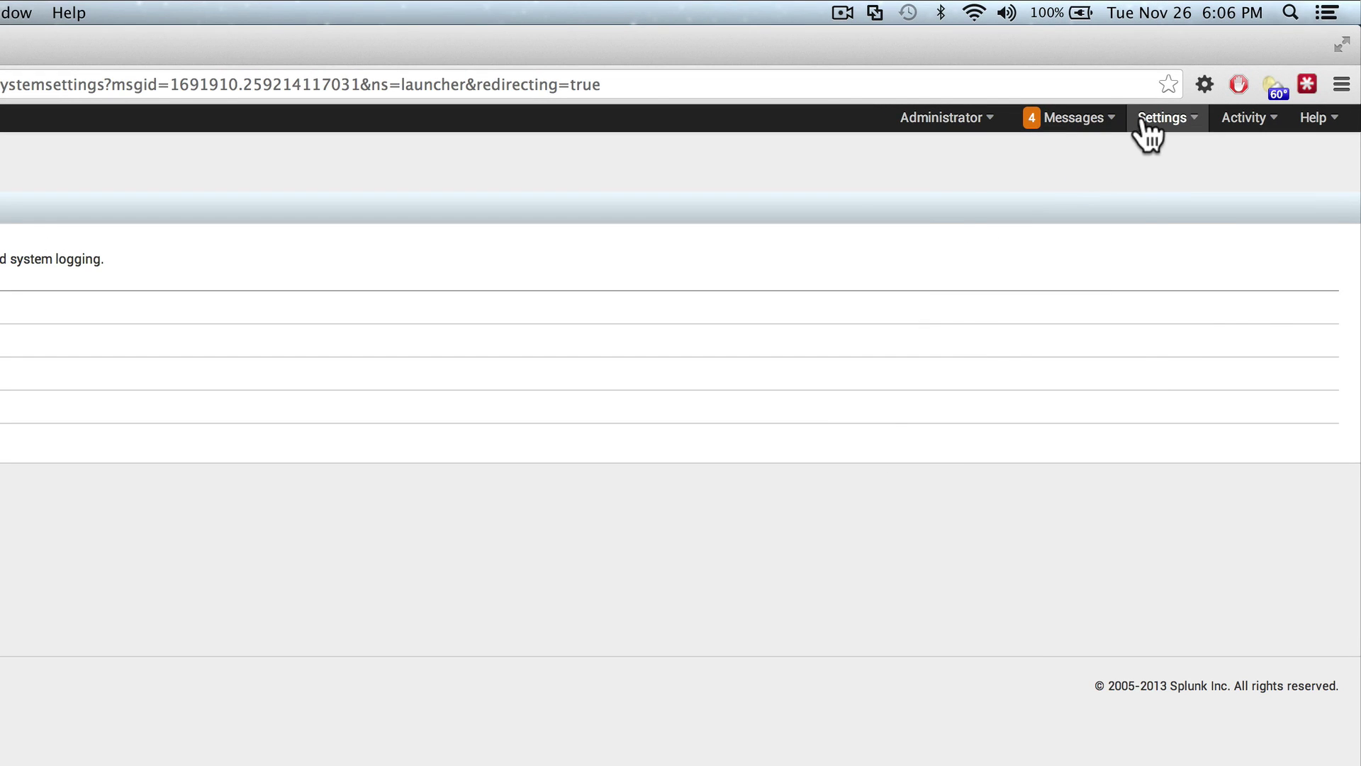
- Restart Splunk from Settings > Server controls and confirm the restart
click(1143, 121)
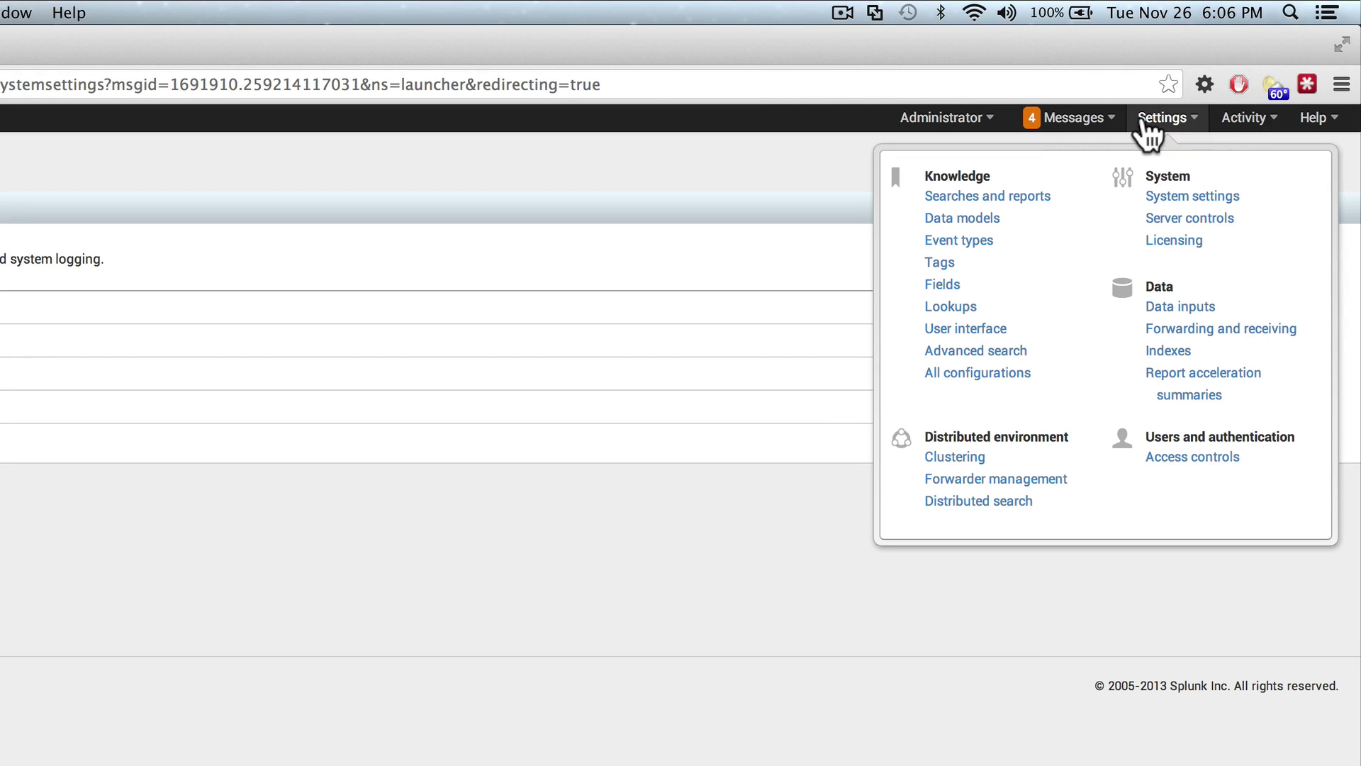
click(1169, 218)
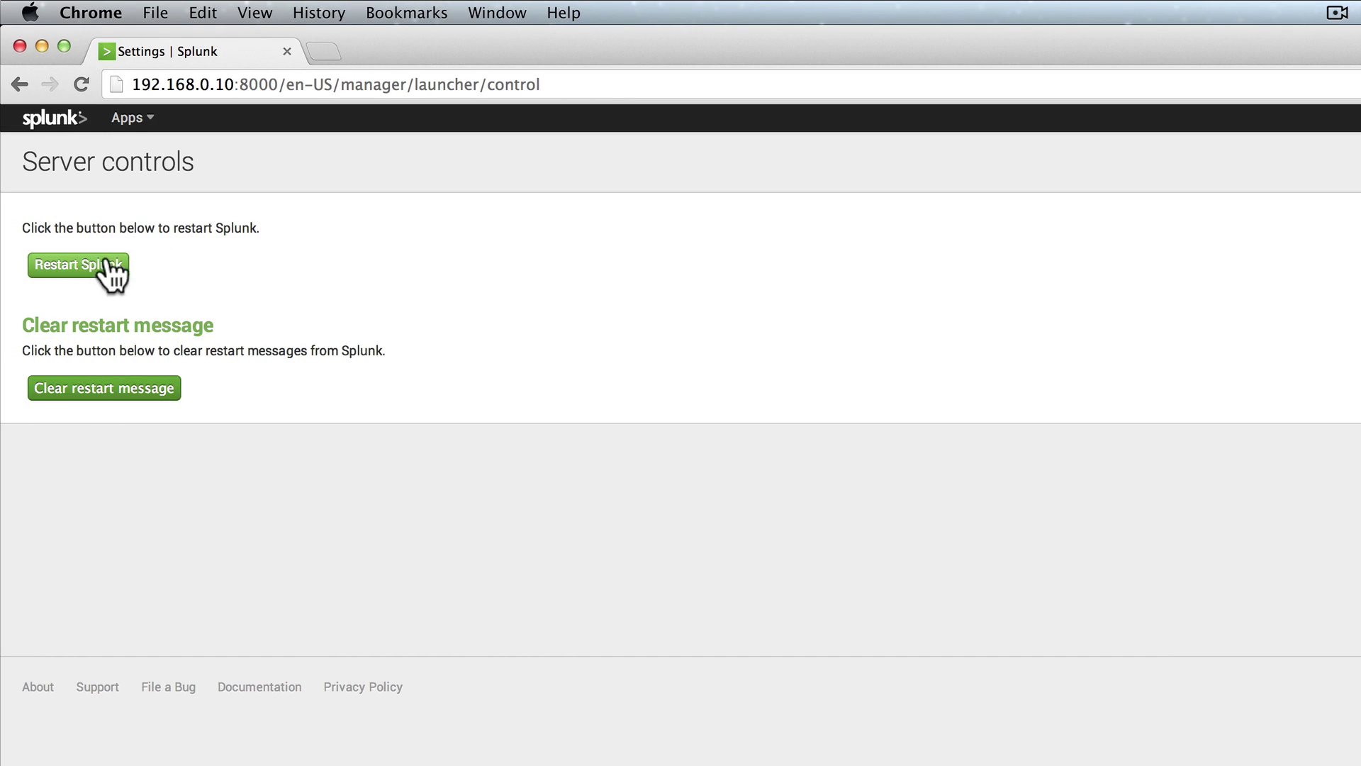
click(92, 263)
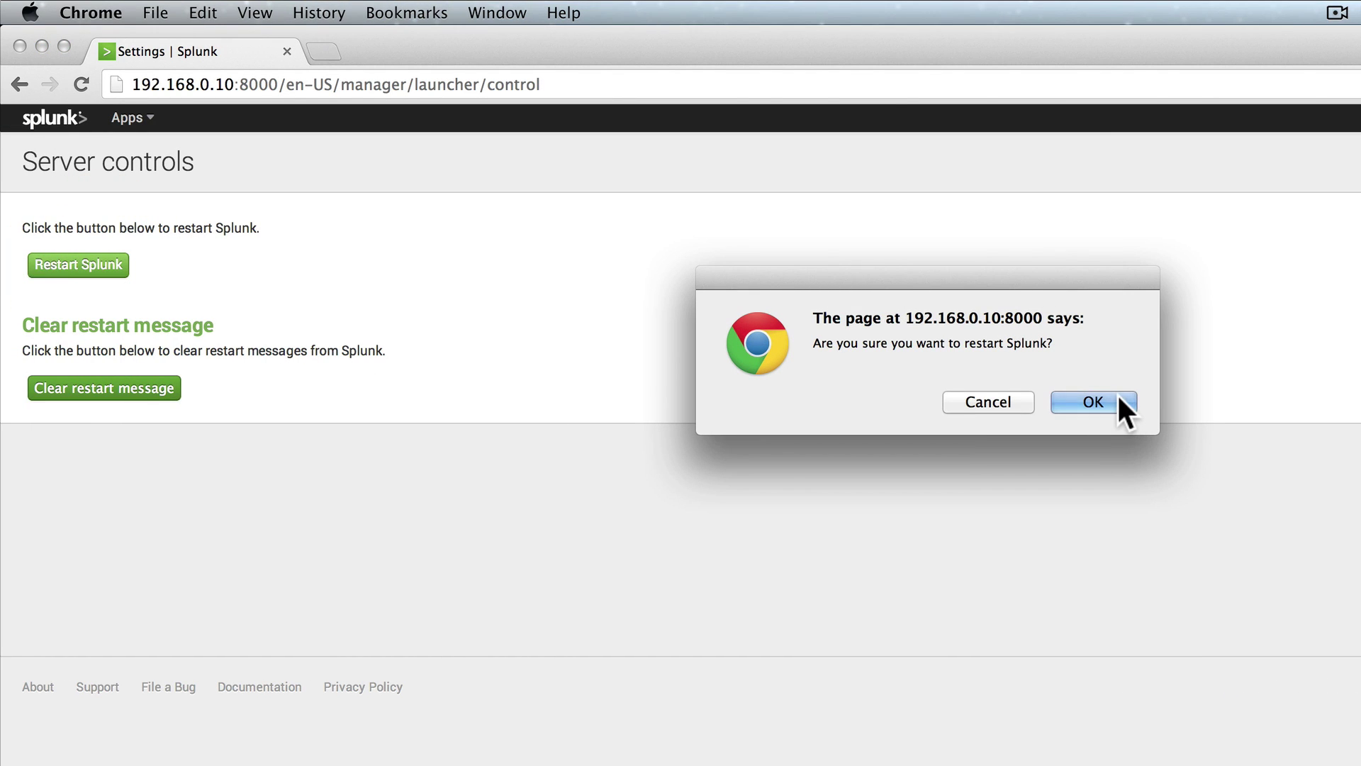
click(1093, 401)
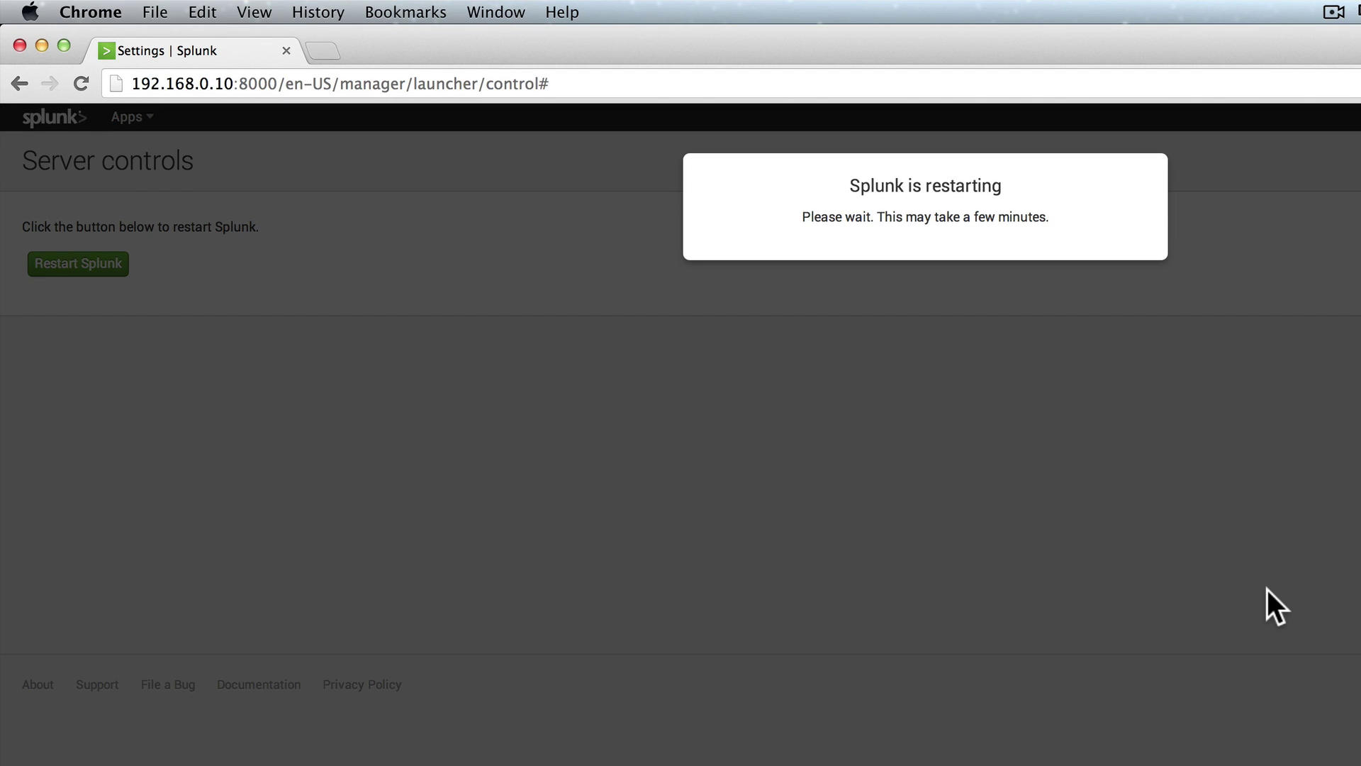